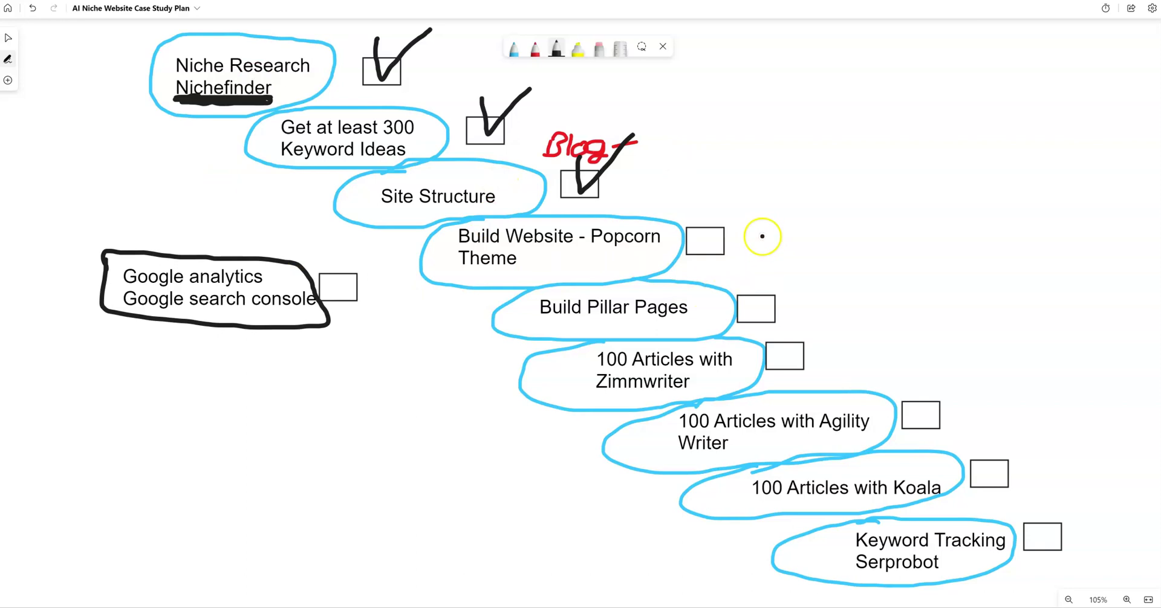
Step: Add an enlarged text list beside the plan: get domain, get hosting, install wordpress, install theme
key("ctrl+shift+c")
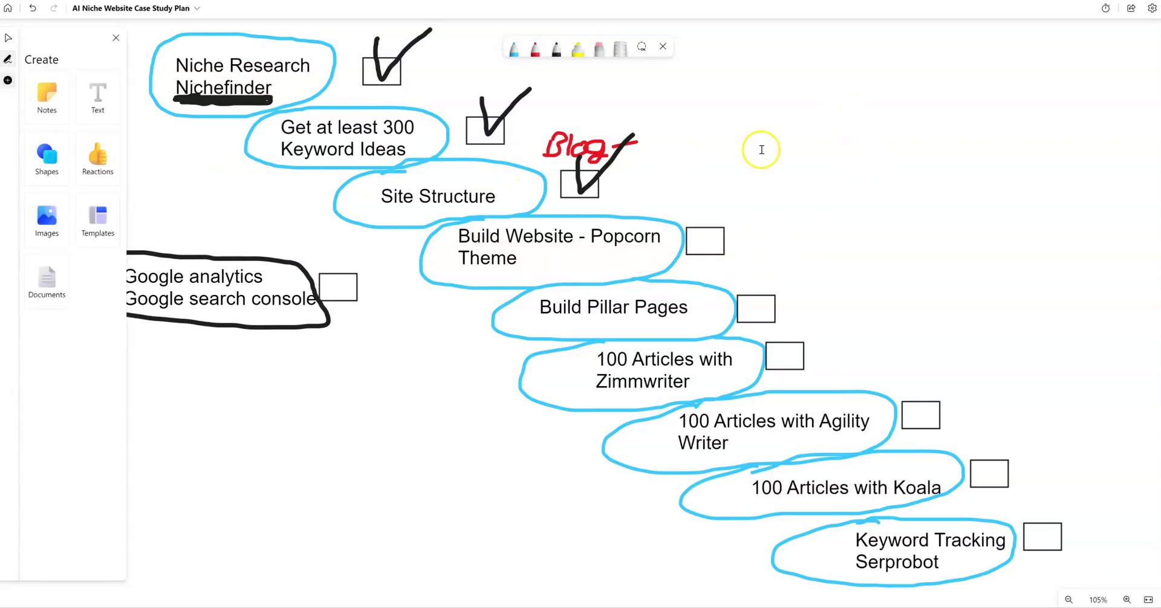
left_click(765, 137)
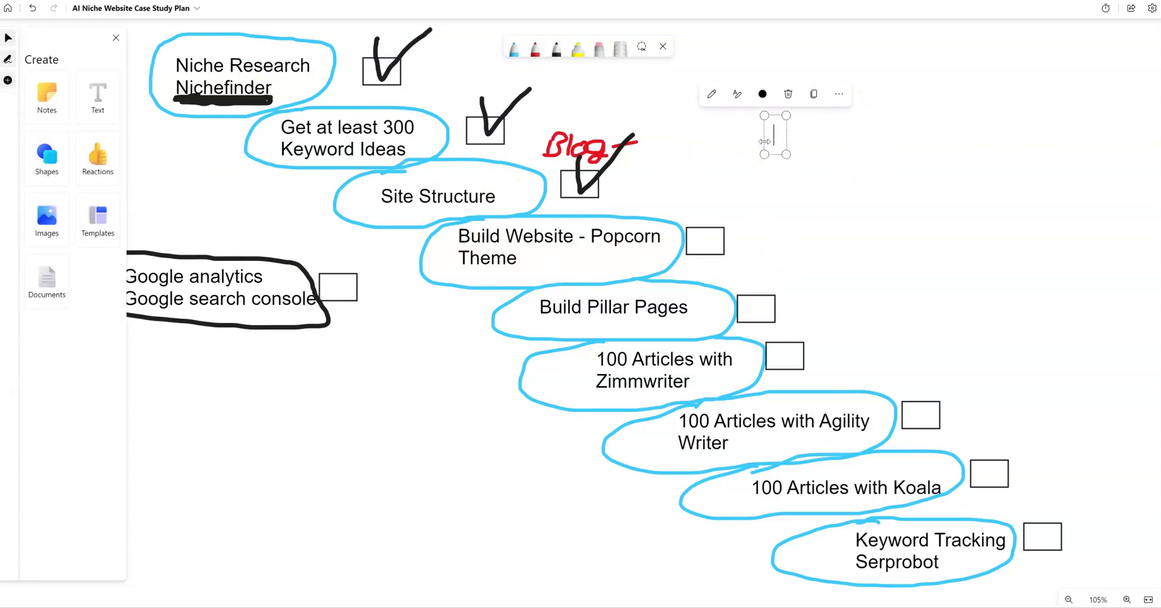
type("get domain in")
type("sta")
key("BackSpace")
key("BackSpace")
key("BackSpace")
key("BackSpace")
key("BackSpace")
type("get hosting instal")
type("l wordpress")
key("Return")
type("install theme")
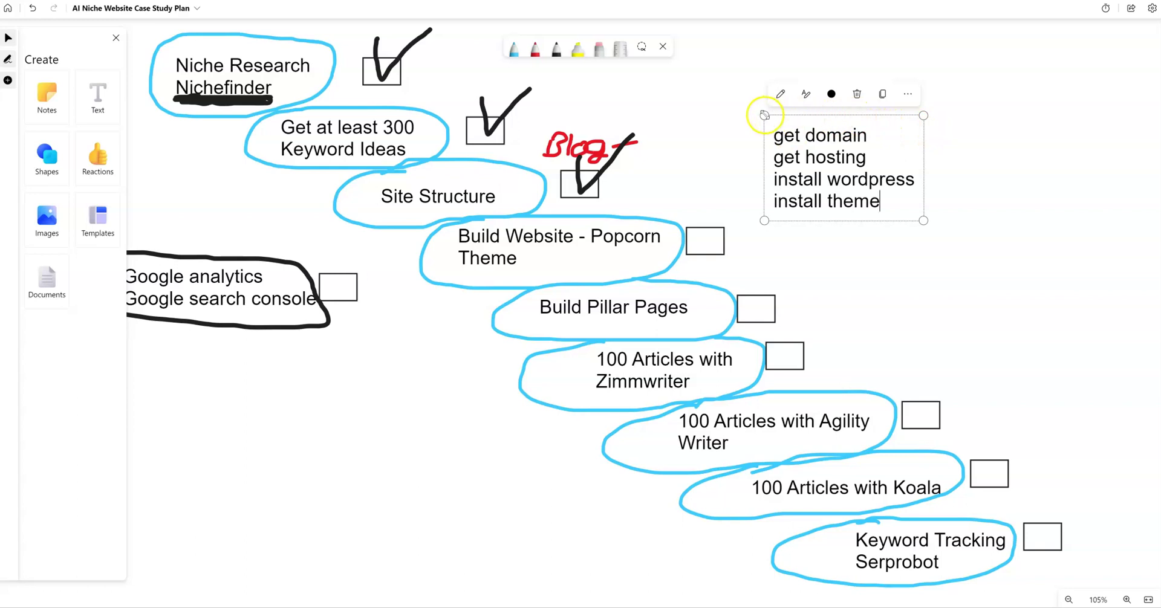
left_click_drag(765, 115, 754, 108)
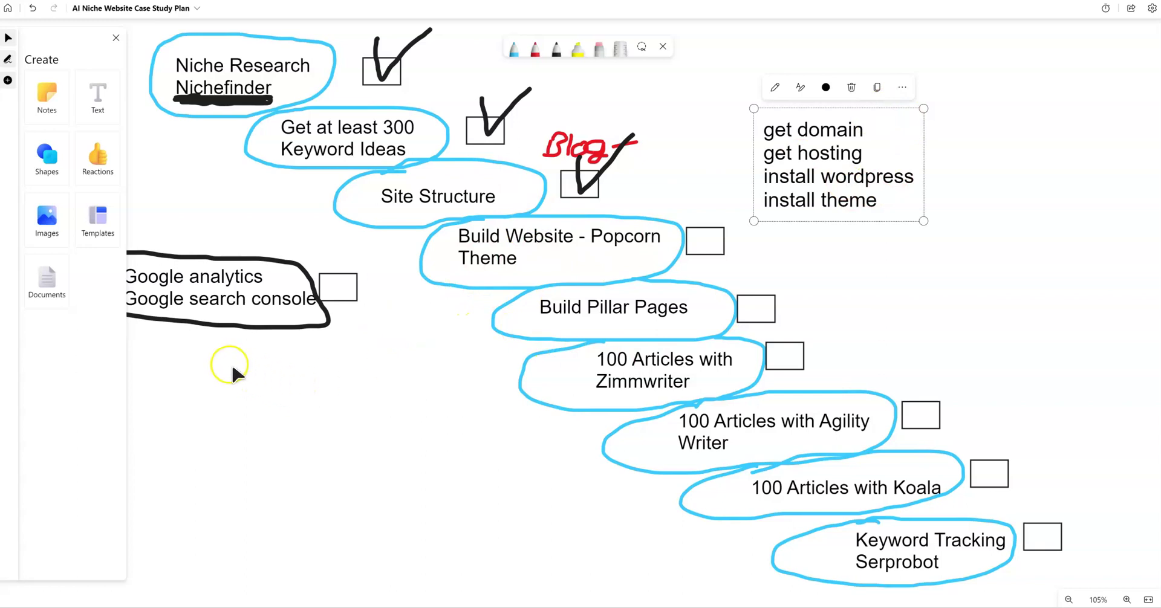
left_click(114, 39)
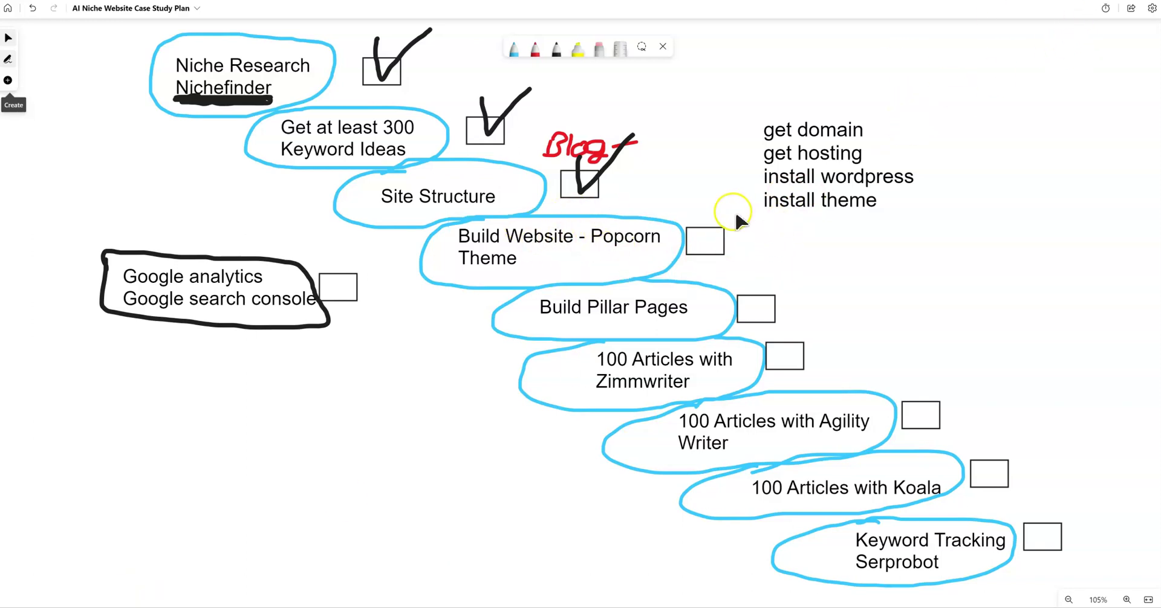
Step: With the black pen, connect Site Structure and Build Website to the task list and circle it
left_click(556, 48)
mouse_move(621, 187)
left_mouse_down()
mouse_move(687, 189)
mouse_move(765, 156)
left_mouse_up()
left_click_drag(658, 222, 765, 158)
mouse_move(756, 104)
left_mouse_down()
mouse_move(764, 212)
mouse_move(842, 80)
mouse_move(747, 110)
left_mouse_up()
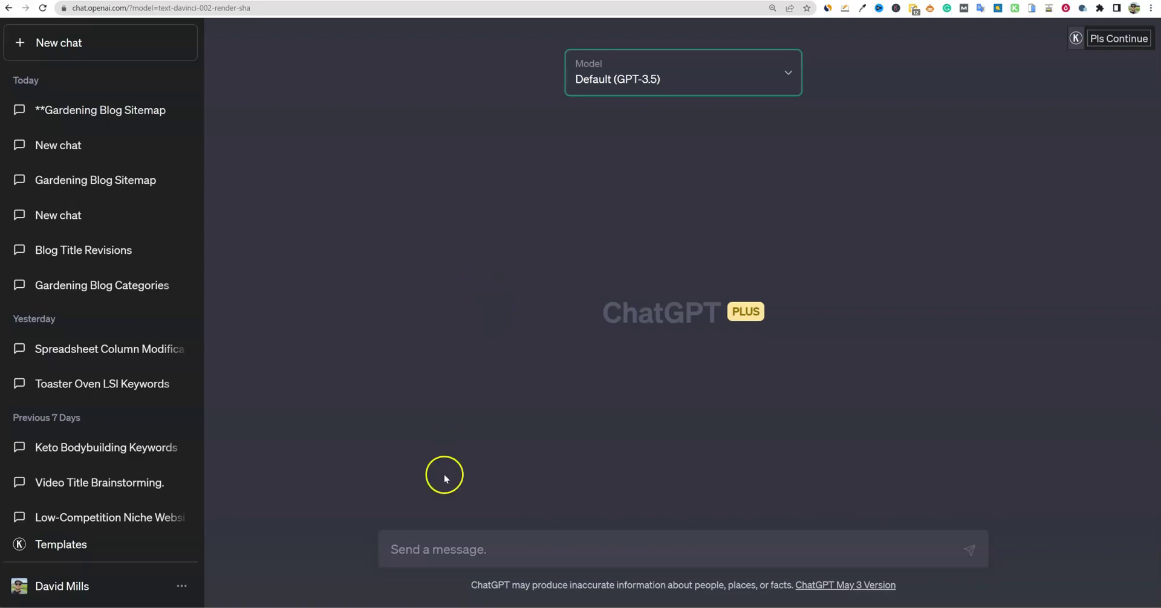
Step: Switch to GPT-4 and request 20 catchy, available domain names for the gardening for beginners niche
left_click(785, 73)
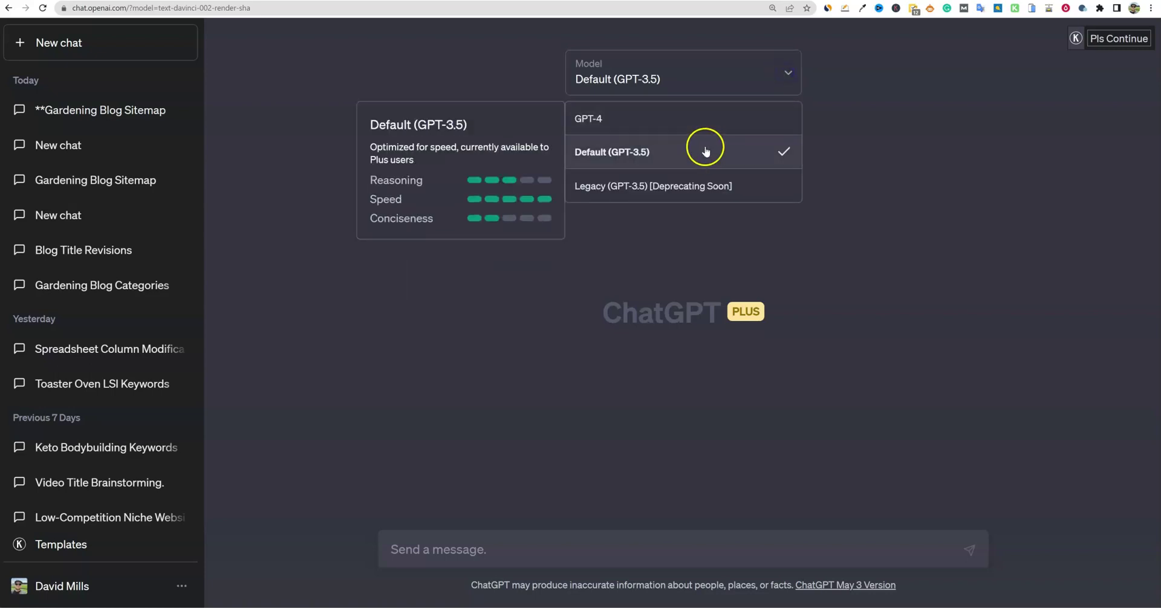
left_click(634, 117)
left_click(573, 551)
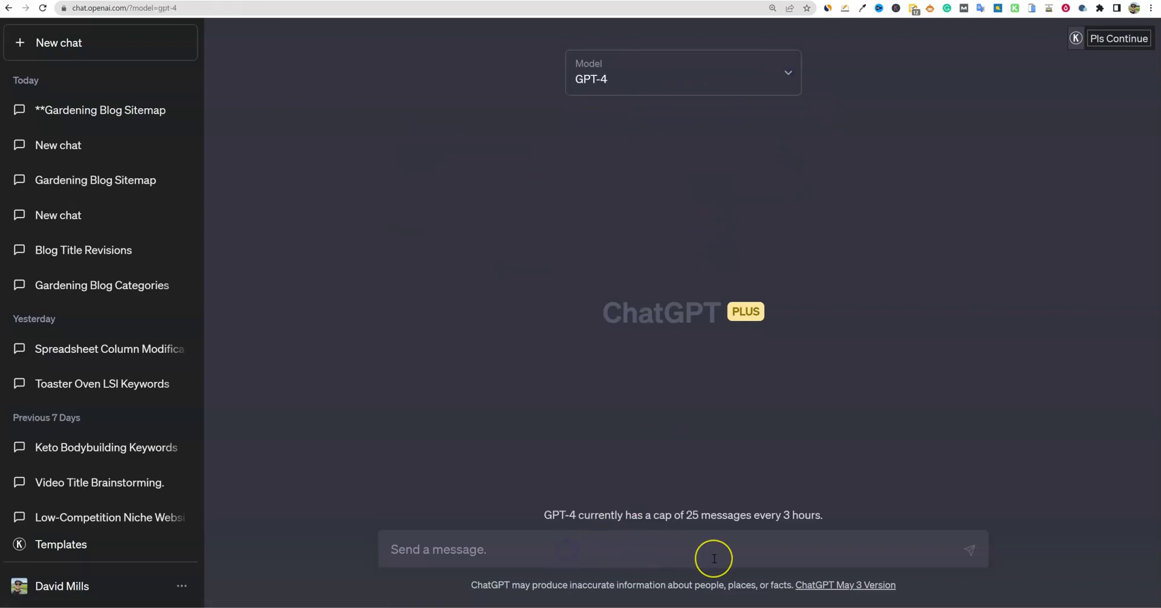
type("give me ")
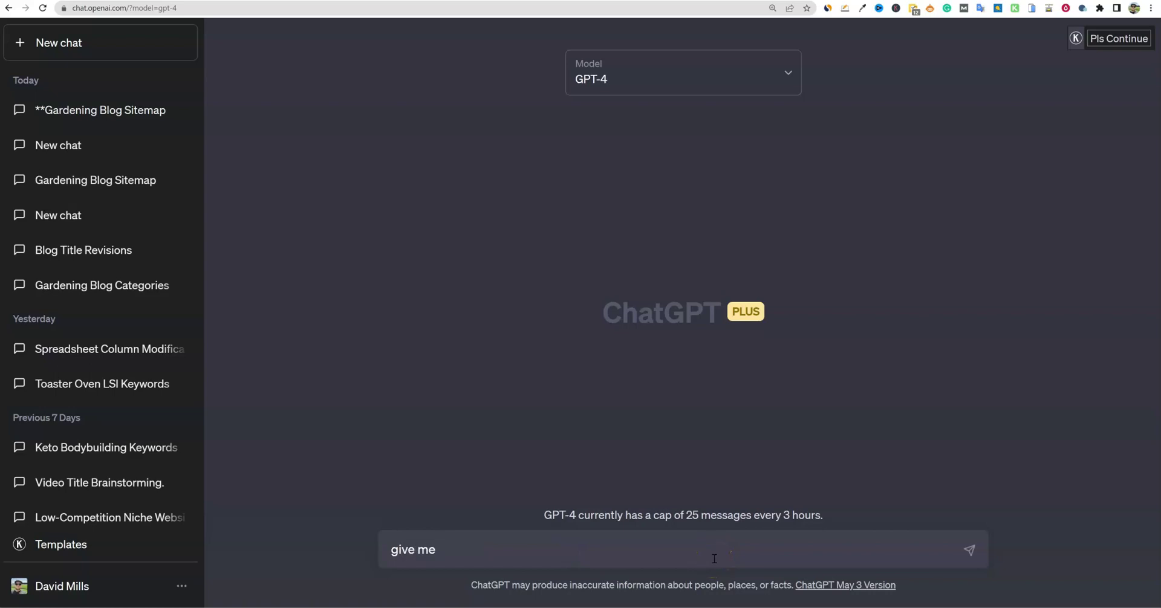
type("a list of 20 catchy ")
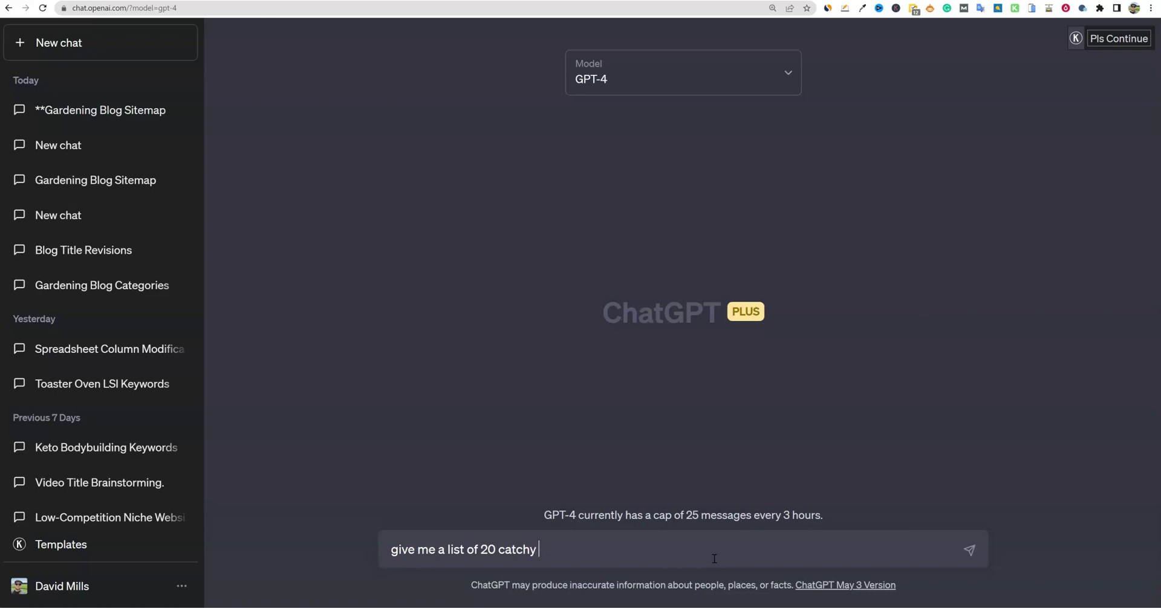
type("domain names that a")
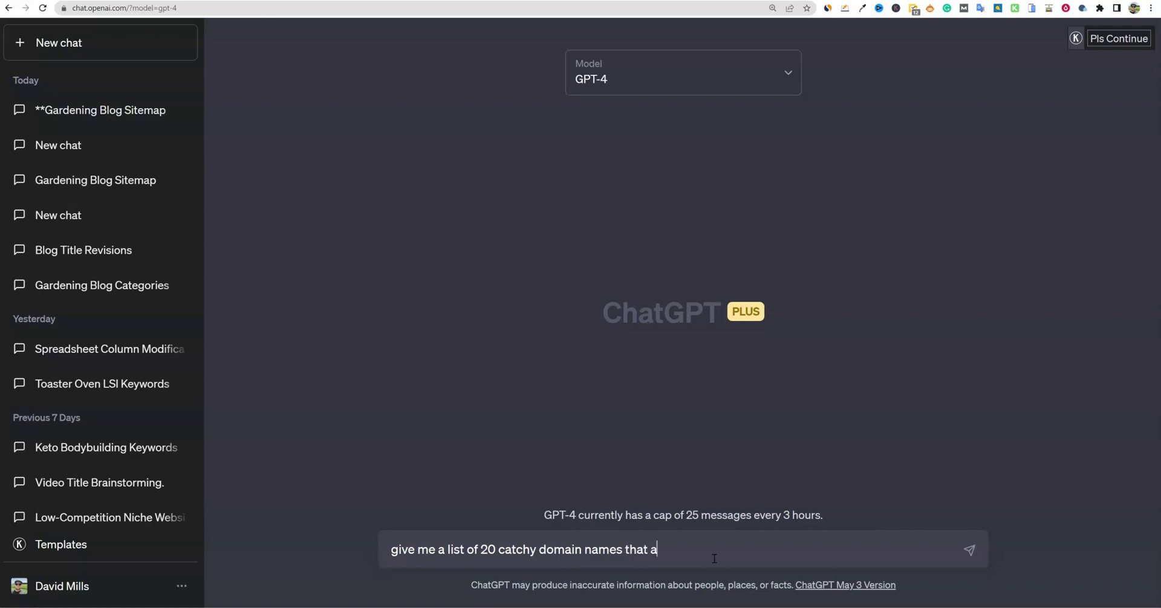
type("re available")
key("BackSpace")
key("BackSpace")
key("BackSpace")
key("BackSpace")
type("lable to register on the niche")
key("BackSpace")
key("BackSpace")
key("BackSpace")
key("BackSpace")
key("BackSpace")
key("BackSpace")
key("BackSpace")
key("BackSpace")
key("BackSpace")
key("BackSpace")
key("BackSpace")
key("BackSpace")
type("for the niche ")
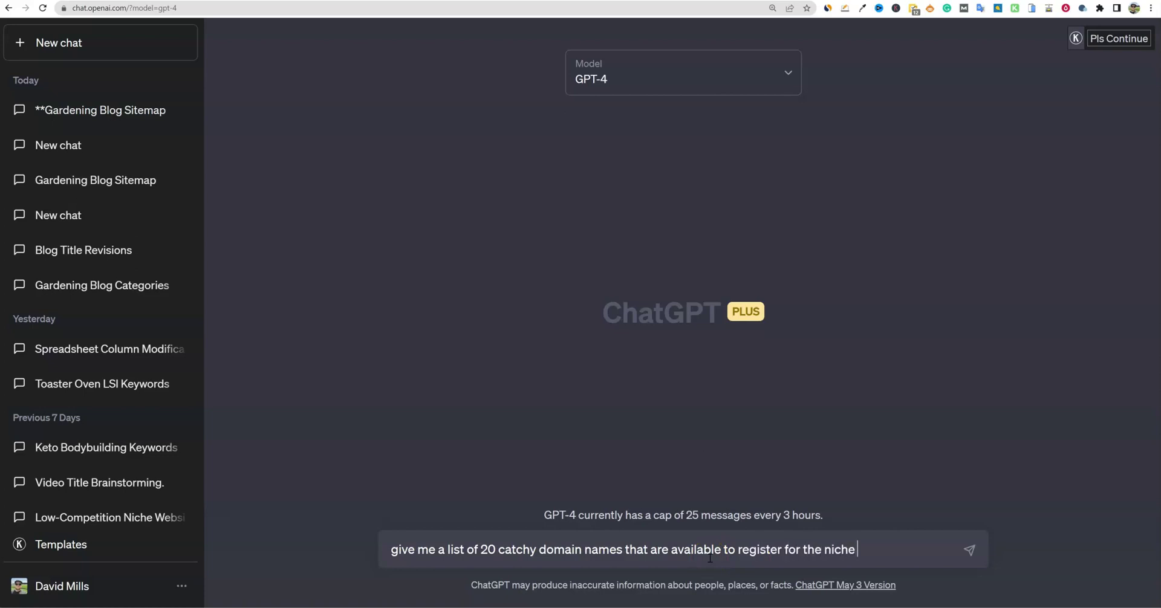
type("gardening for beginners")
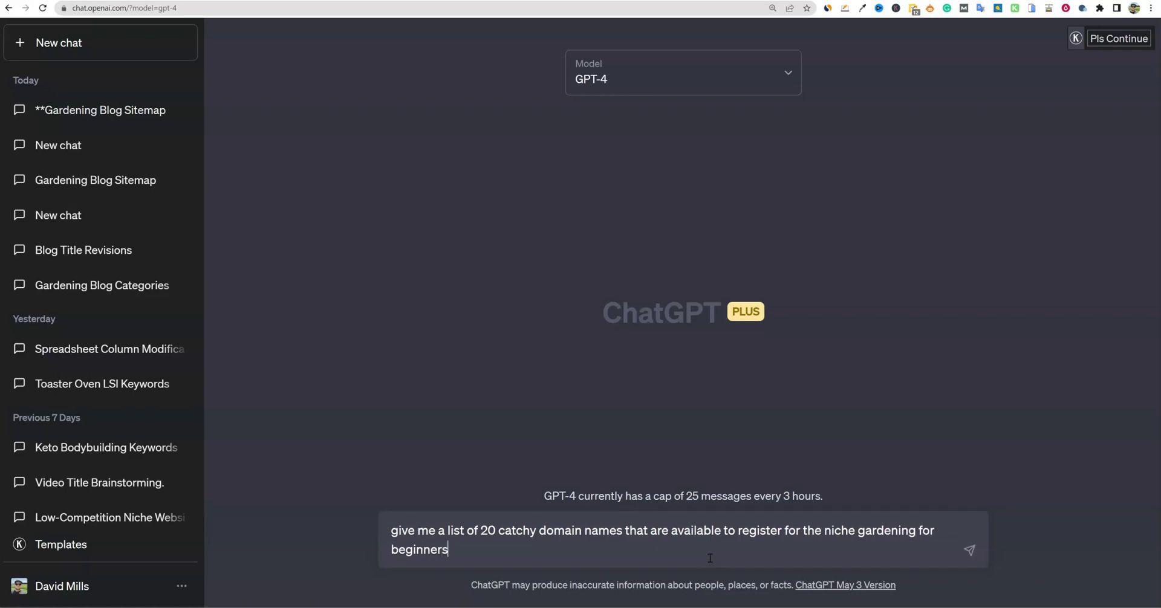
key("Return")
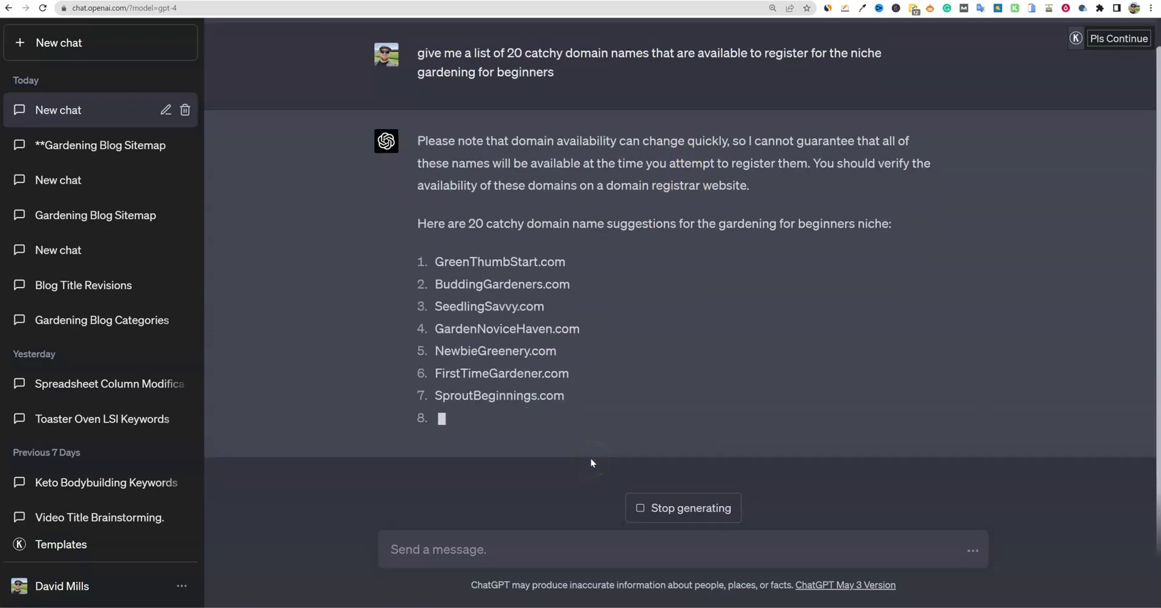
Step: Search 'check domain name availability bulk' and open GoDaddy's Bulk Domain Checker entry box
key("ctrl+t")
type("check domain name availability bulk")
key("Return")
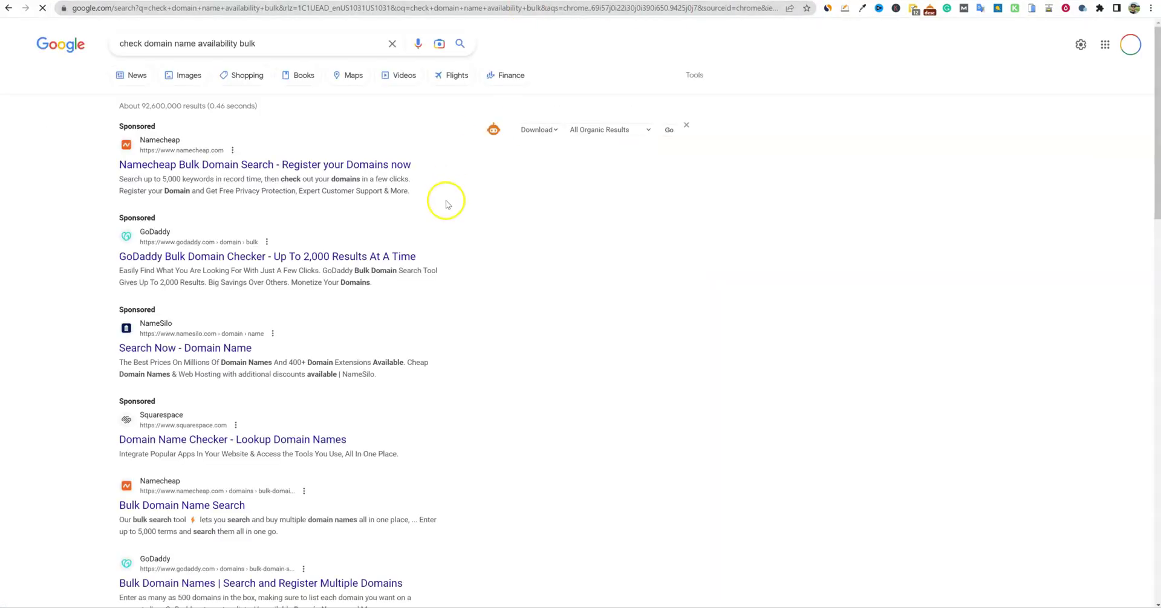
left_click(179, 259)
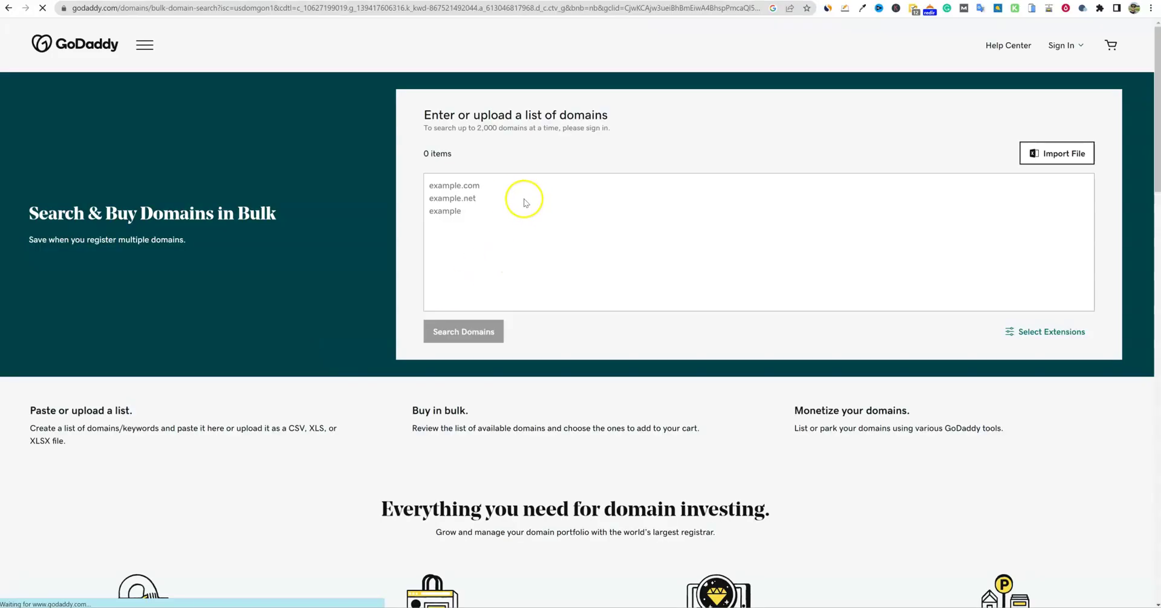
left_click(508, 197)
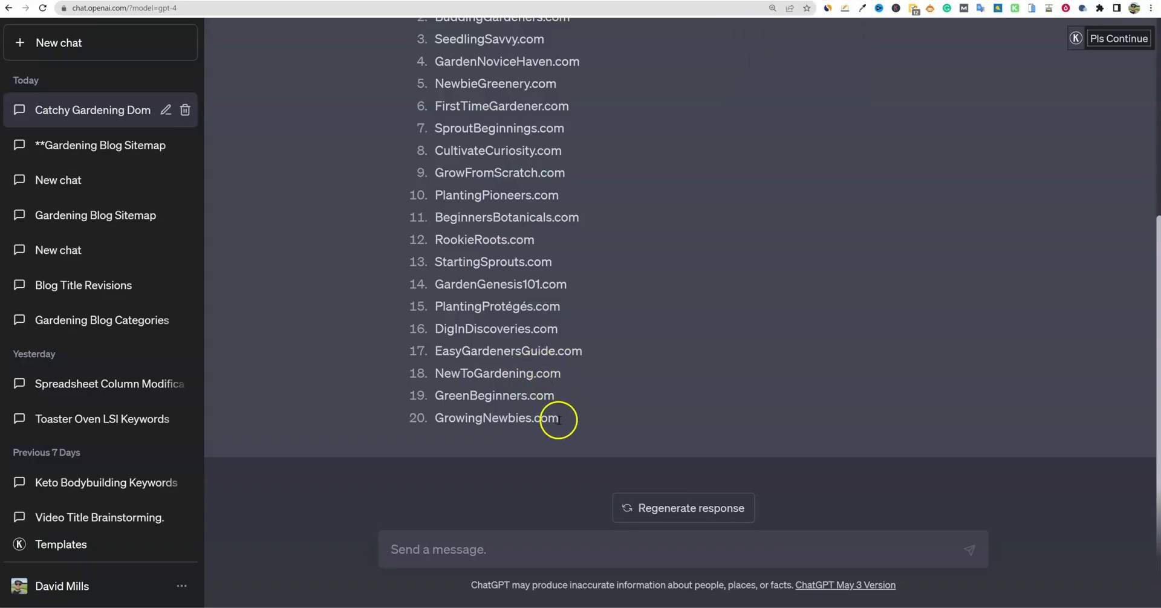
Step: Copy the 20 ChatGPT domain suggestions and paste them into GoDaddy's bulk search box
left_click_drag(559, 419, 438, 294)
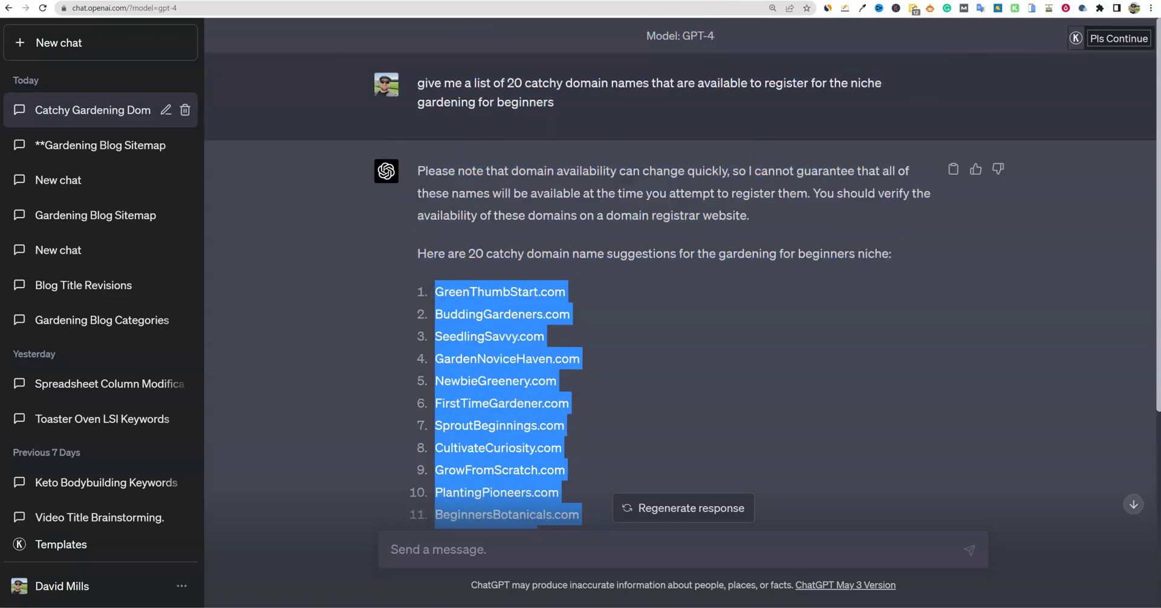
key("ctrl+Tab")
key("ctrl+v")
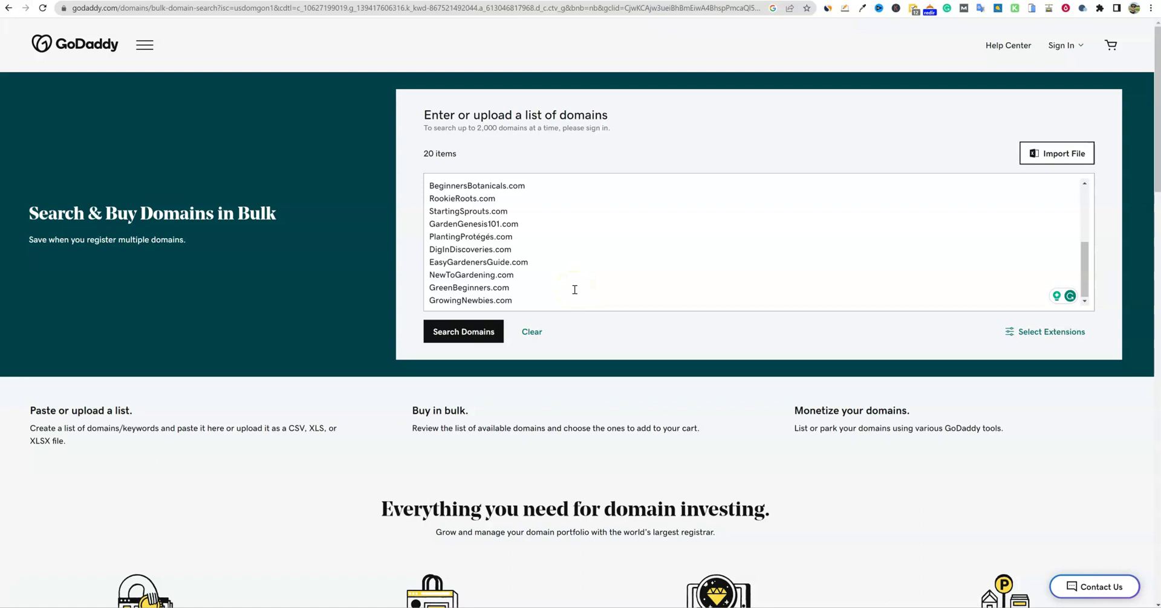
Step: Run the bulk search, review the Unavailable (5) domains, then show All Available (15)
left_click(475, 333)
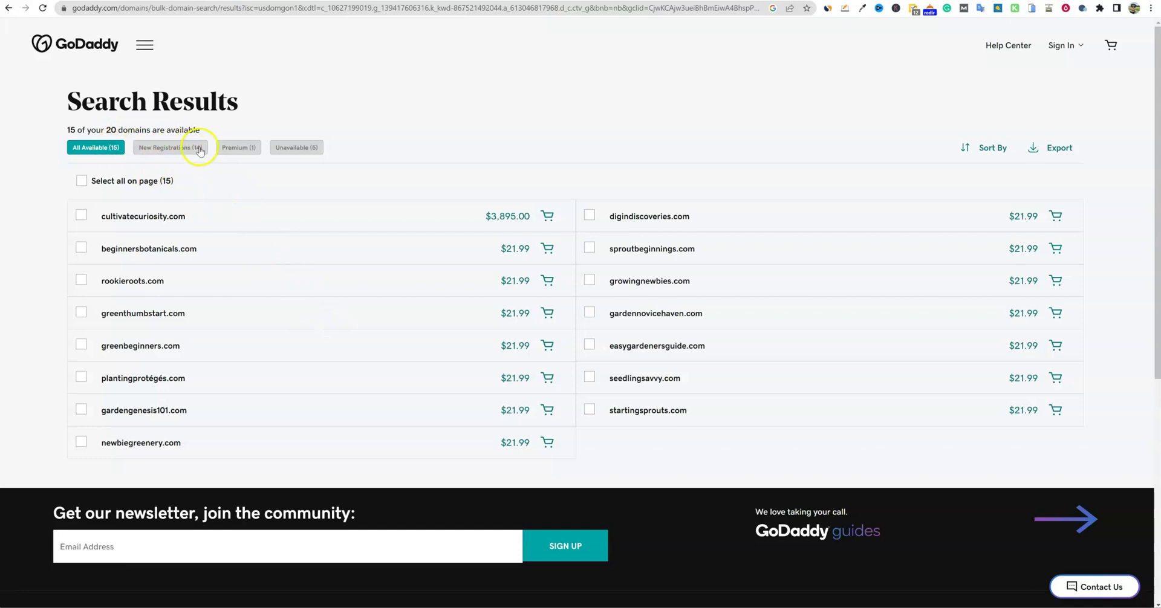
left_click(312, 147)
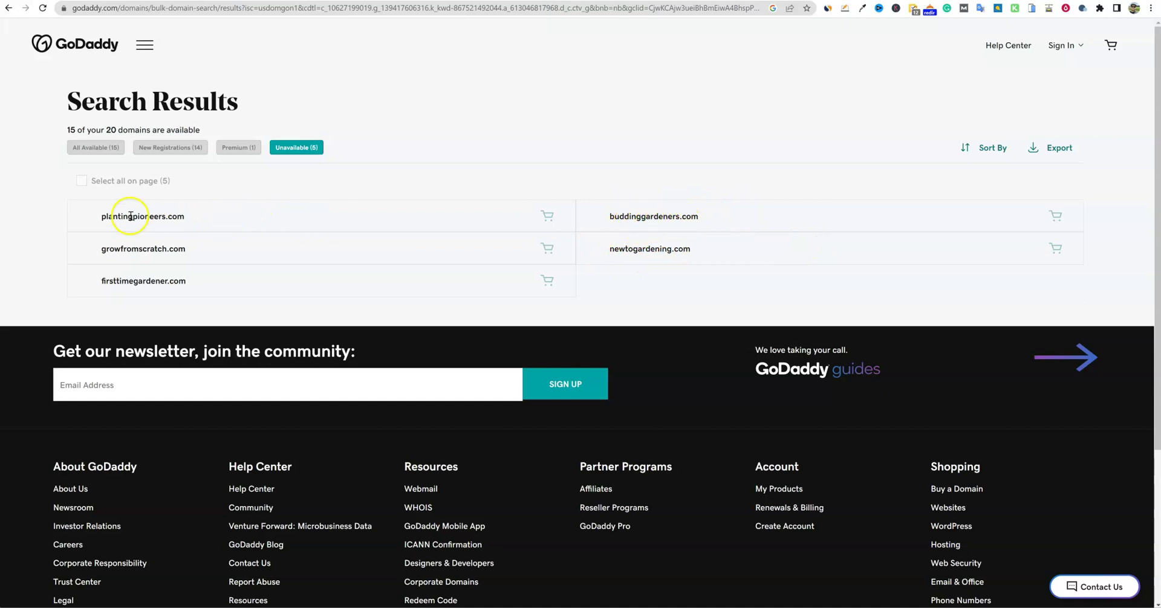
left_click(99, 148)
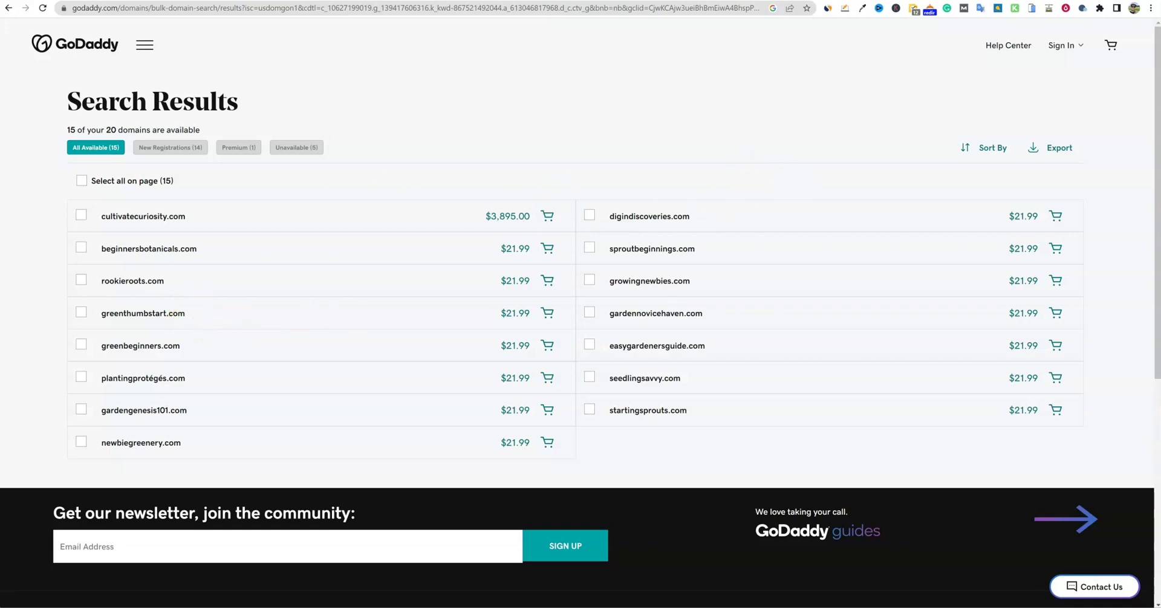
Step: Ask ChatGPT for 20 more names using rookie, newbie, beginner, garden, gardening, and select the new list
key("alt+Tab")
left_click(471, 550)
type("now give me 20 more")
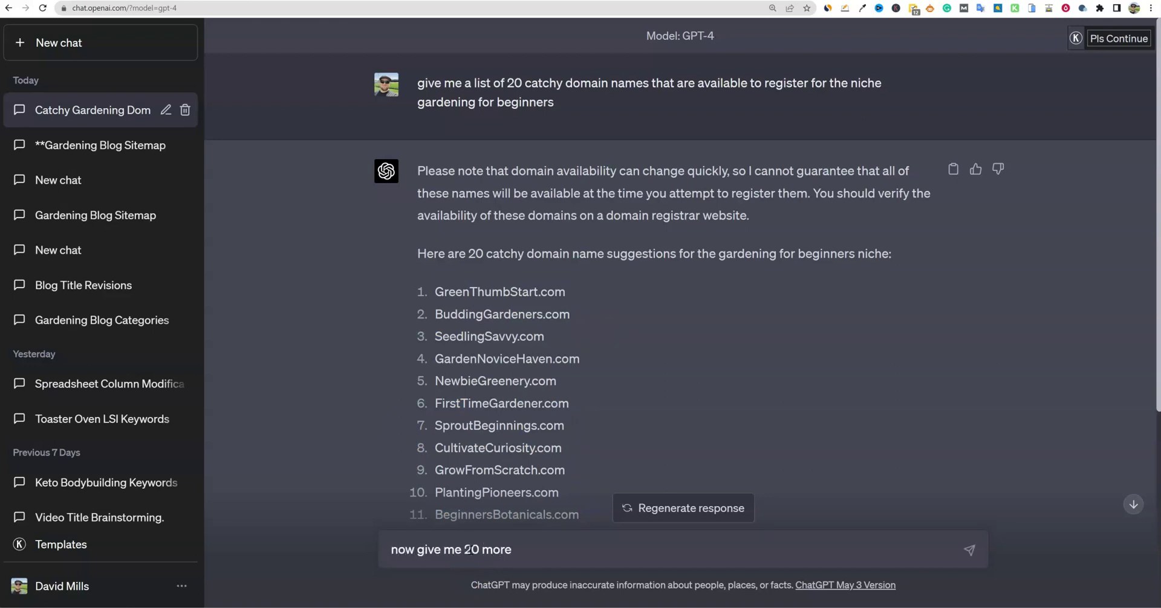
key("BackSpace")
key("BackSpace")
key("BackSpace")
key("BackSpace")
key("BackSpace")
key("BackSpace")
key("BackSpace")
key("BackSpace")
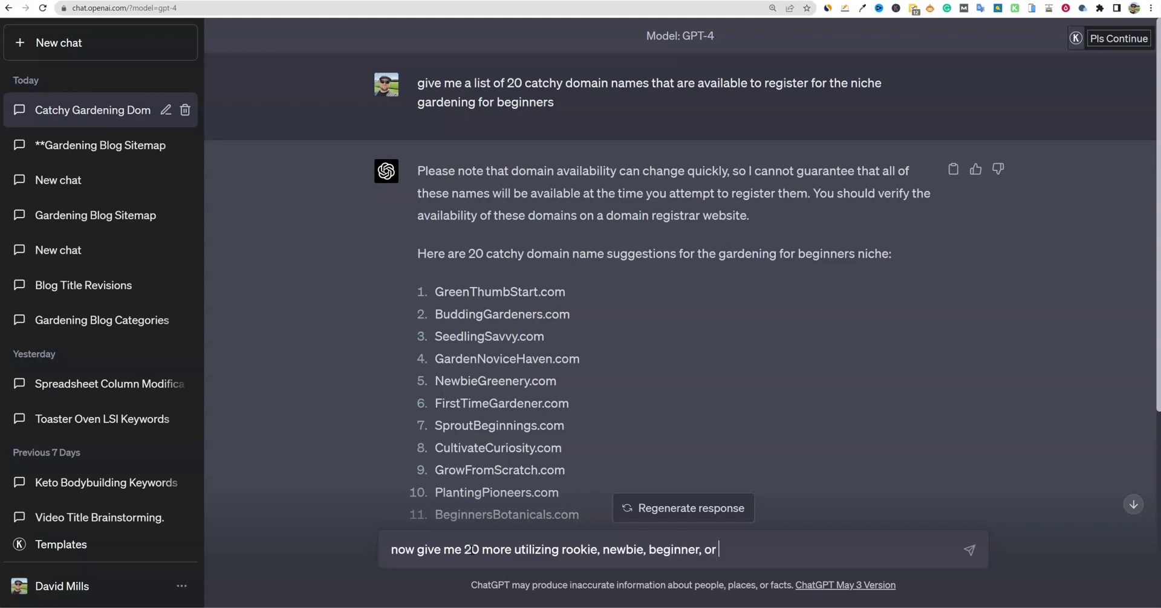
key("BackSpace")
key("BackSpace")
key("BackSpace")
type("garden, gardening")
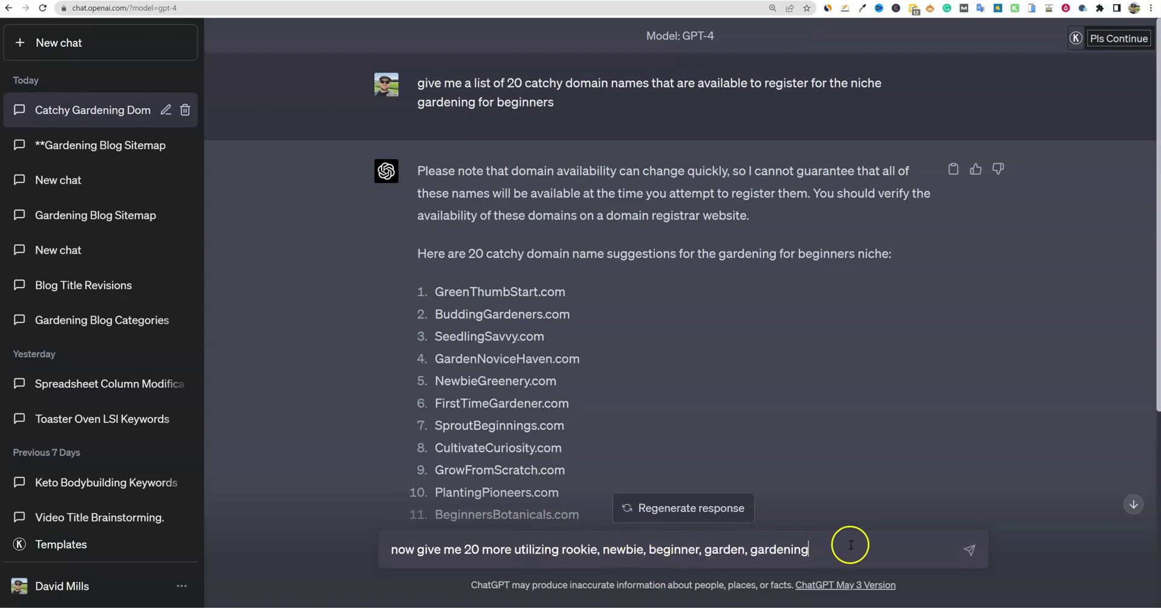
left_click(968, 551)
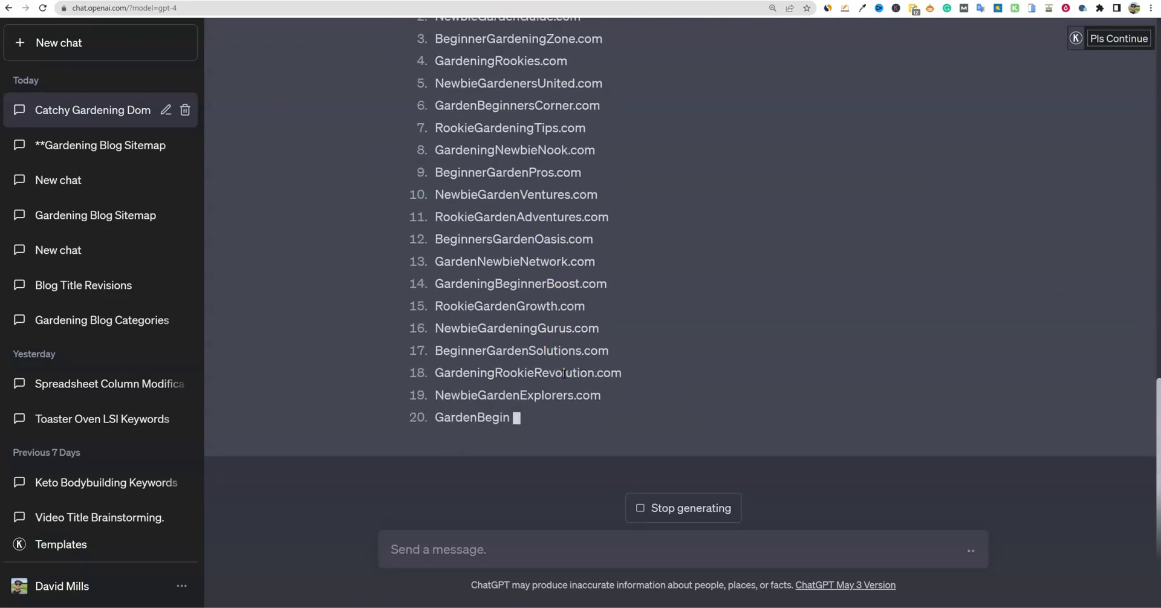
left_click_drag(552, 382, 442, 290)
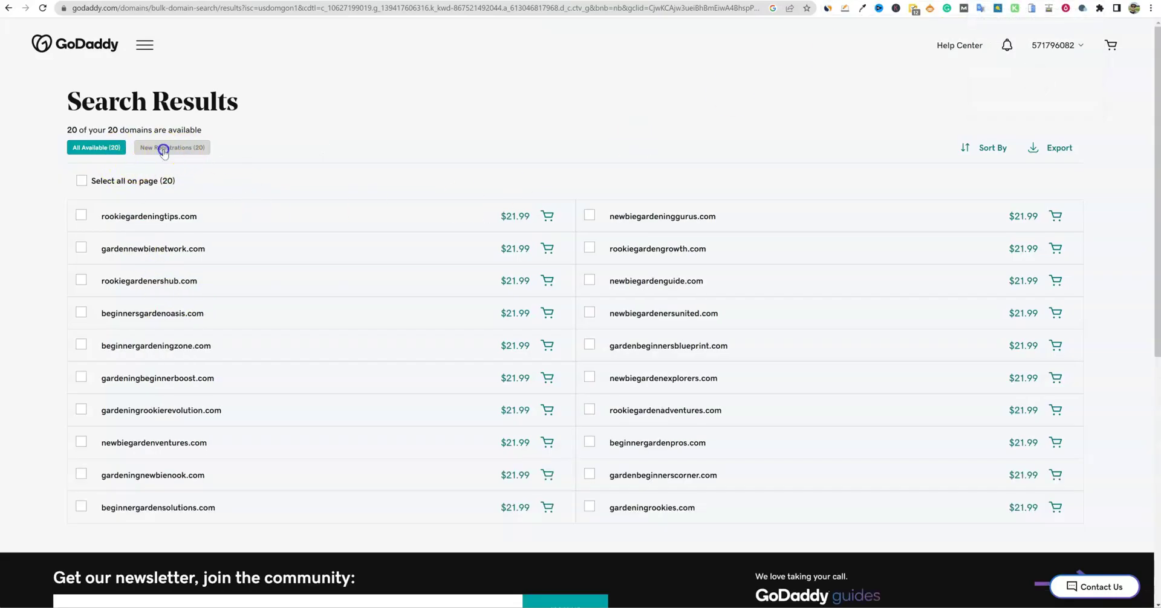
Step: Filter GoDaddy results to New Registrations (20), then All Available (20), all at $21.99
left_click(164, 148)
left_click(103, 148)
Step: Compare rookiegardeners.com at $7.98/yr on Namecheap against the ChatGPT and GoDaddy domain lists
left_click_drag(704, 282, 605, 282)
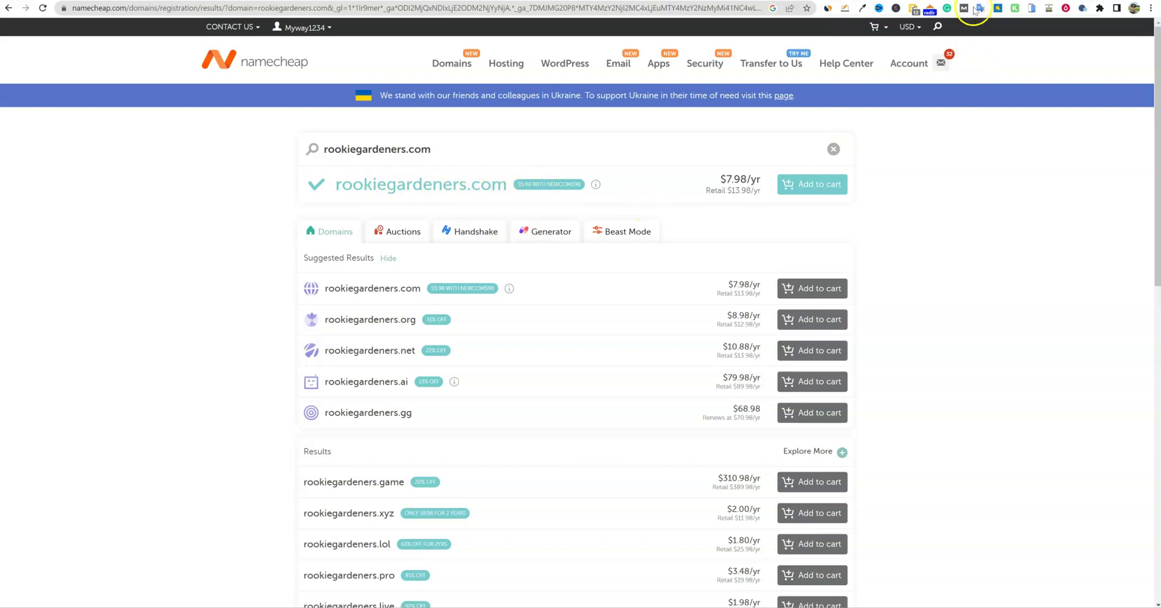
key("ctrl+Tab")
scroll(553, 441, "up", 15)
scroll(552, 441, "down", 15)
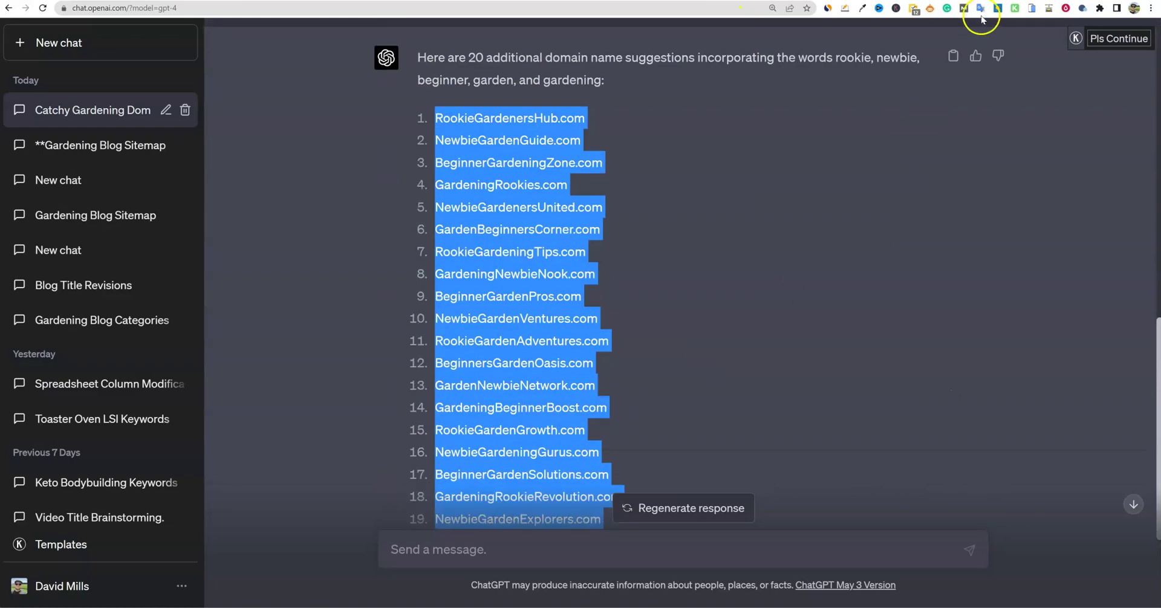
key("ctrl+Tab")
scroll(614, 360, "down", 5)
scroll(614, 361, "up", 5)
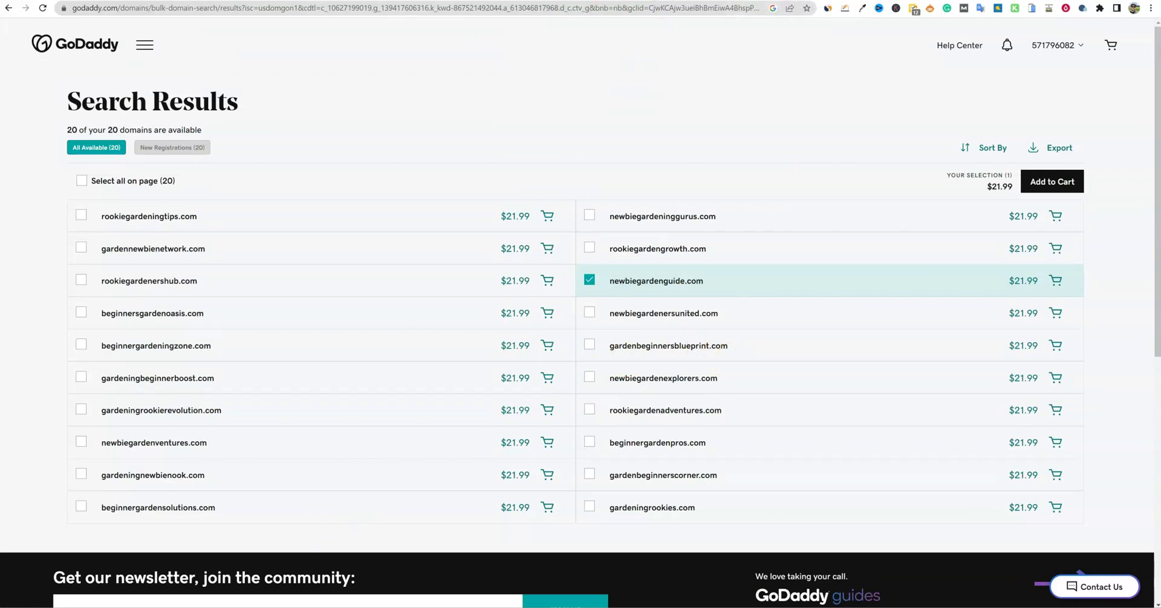
key("ctrl+Tab")
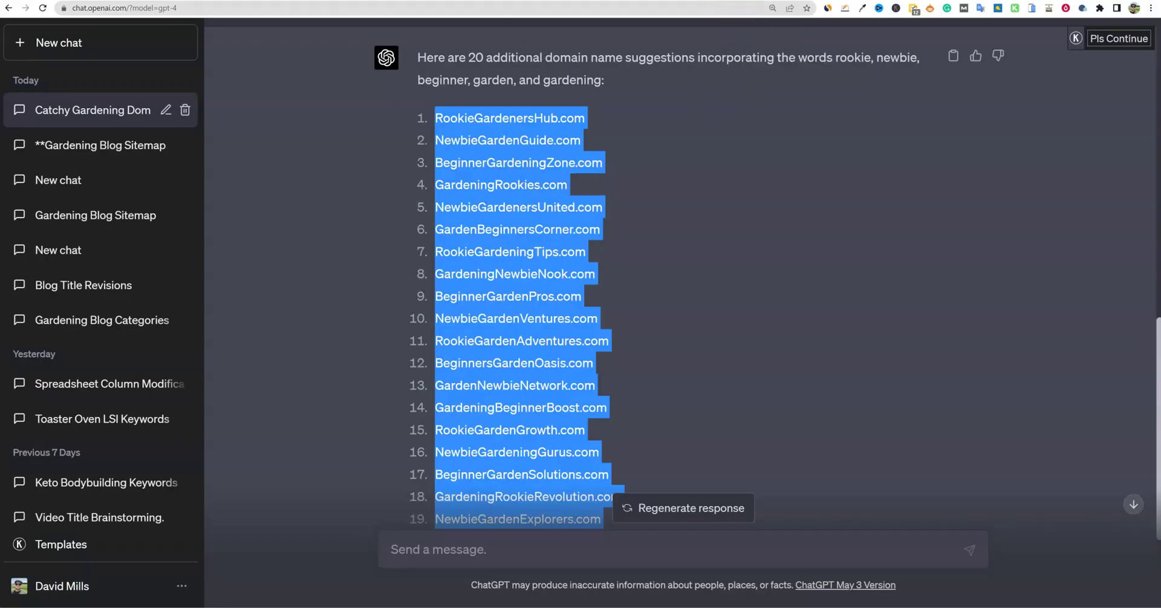
key("ctrl+Tab")
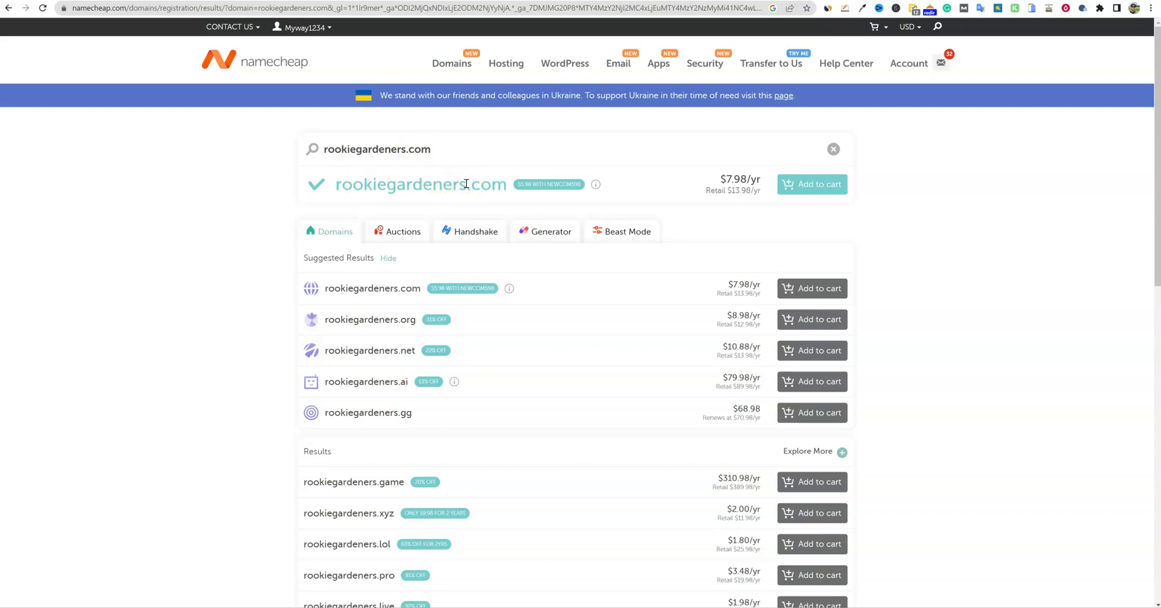
Step: Search Namecheap for newbiegardening.com and confirm it is available at $7.98/yr
left_click(445, 151)
key("BackSpace")
key("BackSpace")
key("BackSpace")
type("ing")
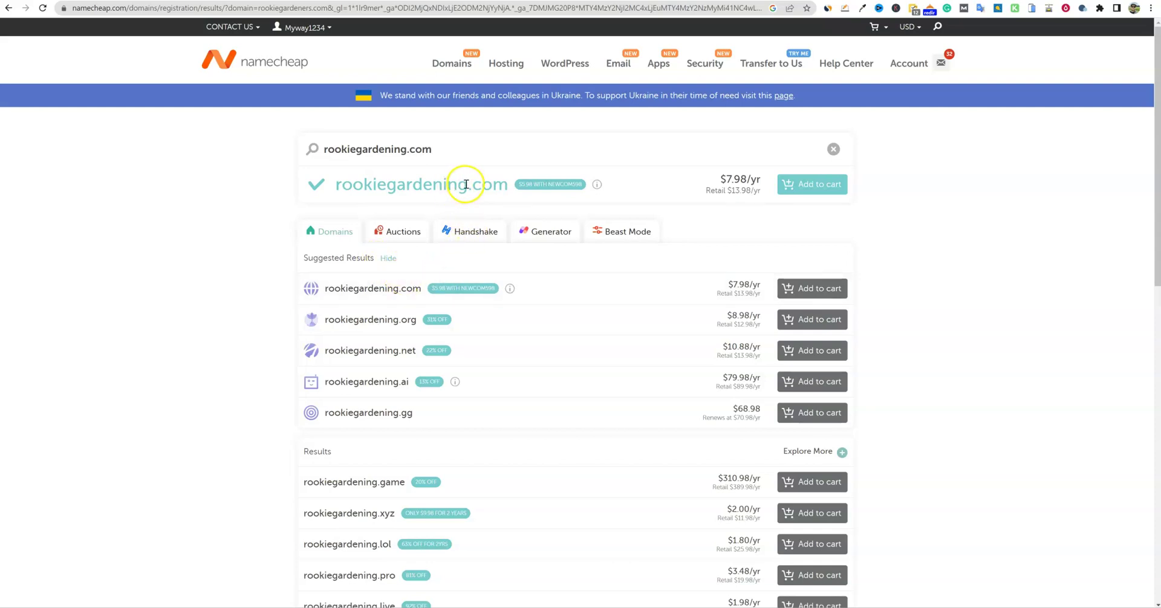
left_click_drag(467, 185, 386, 185)
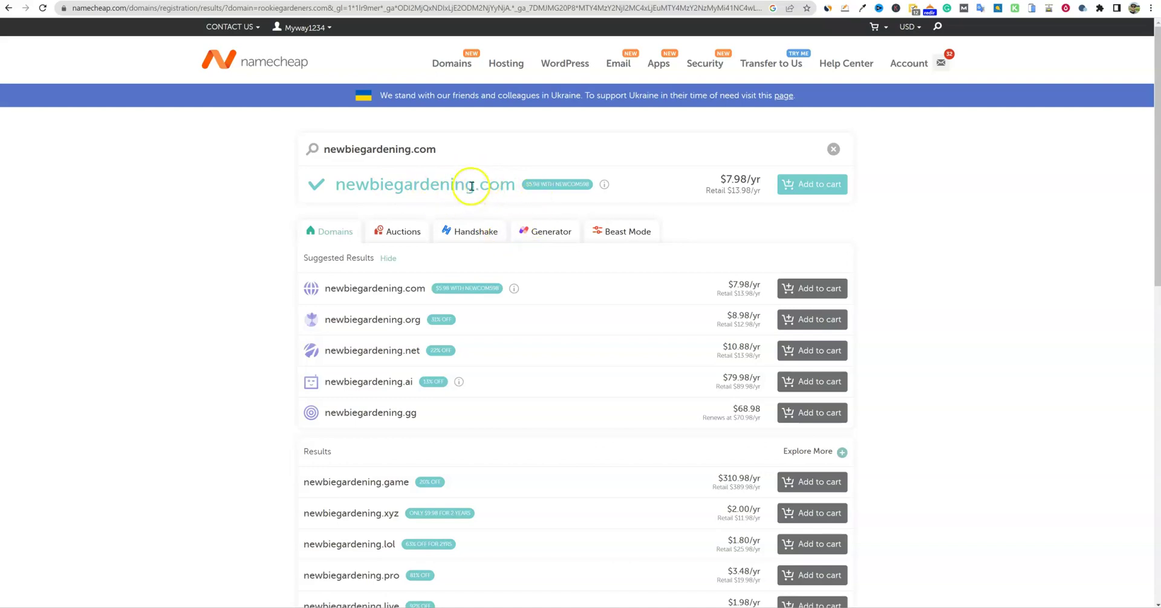
left_click_drag(476, 182, 393, 184)
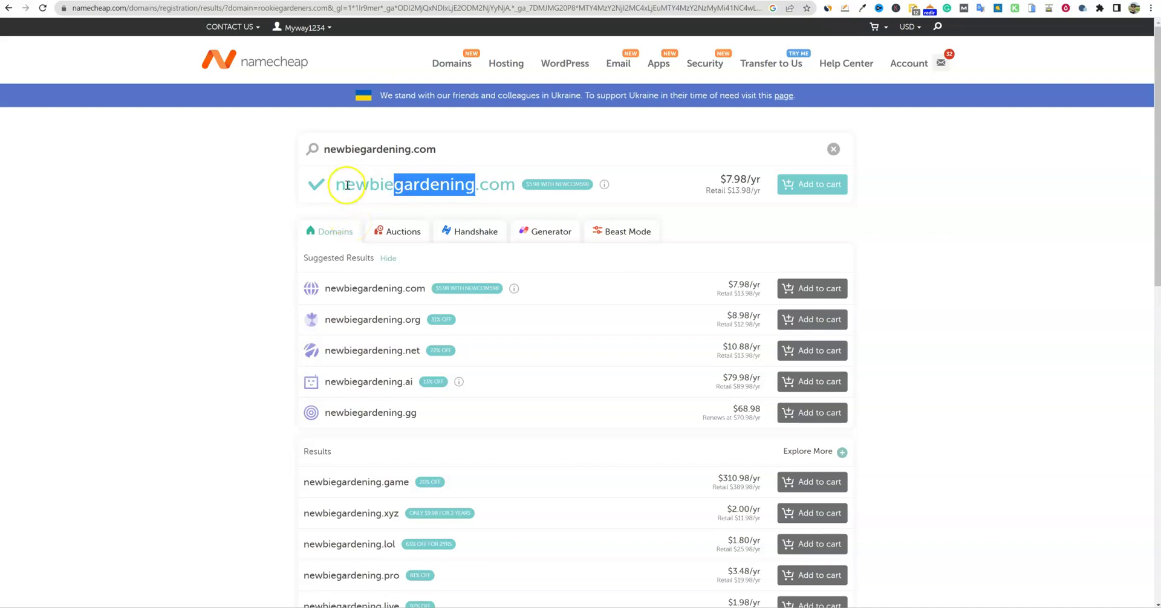
left_click_drag(335, 184, 476, 184)
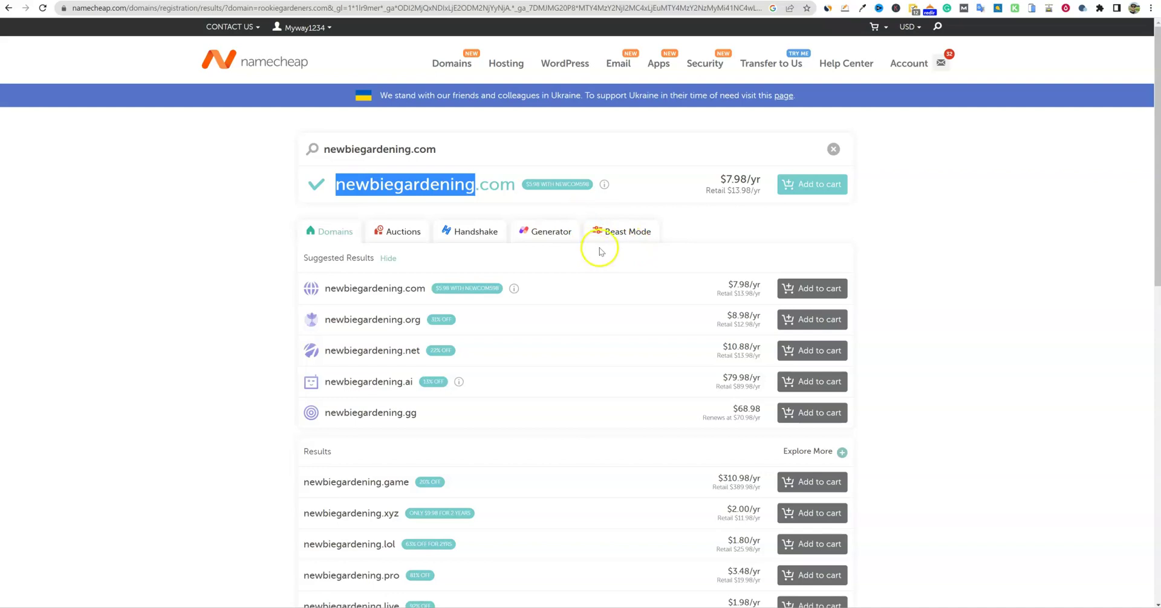
left_click(474, 186)
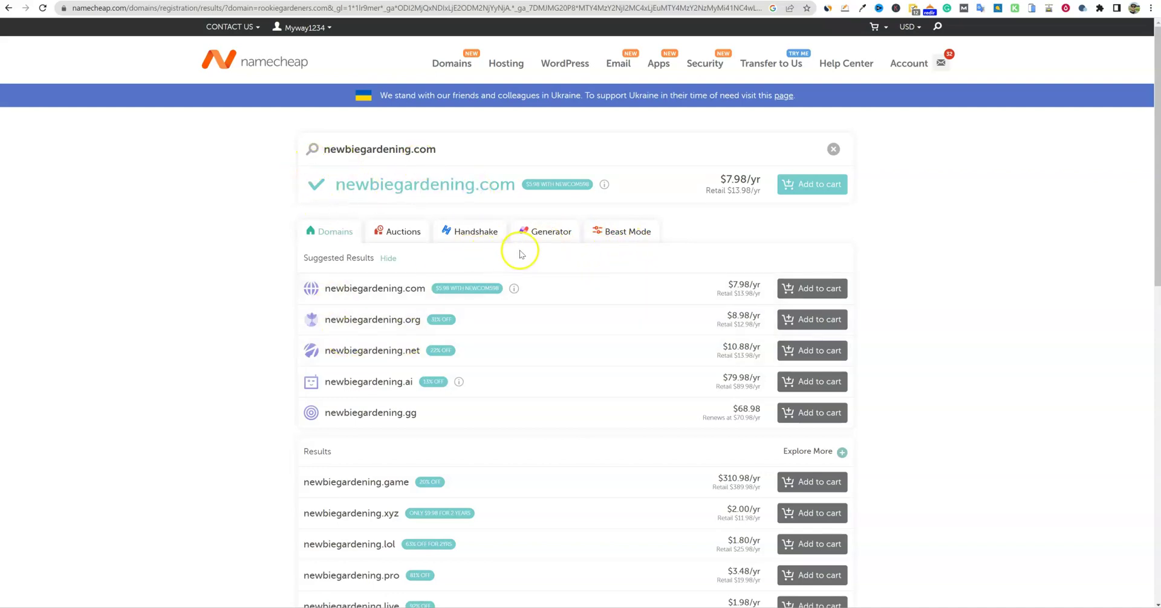
Step: Add newbiegardening.com to the Namecheap cart at $8.16 and review the order
left_click(812, 189)
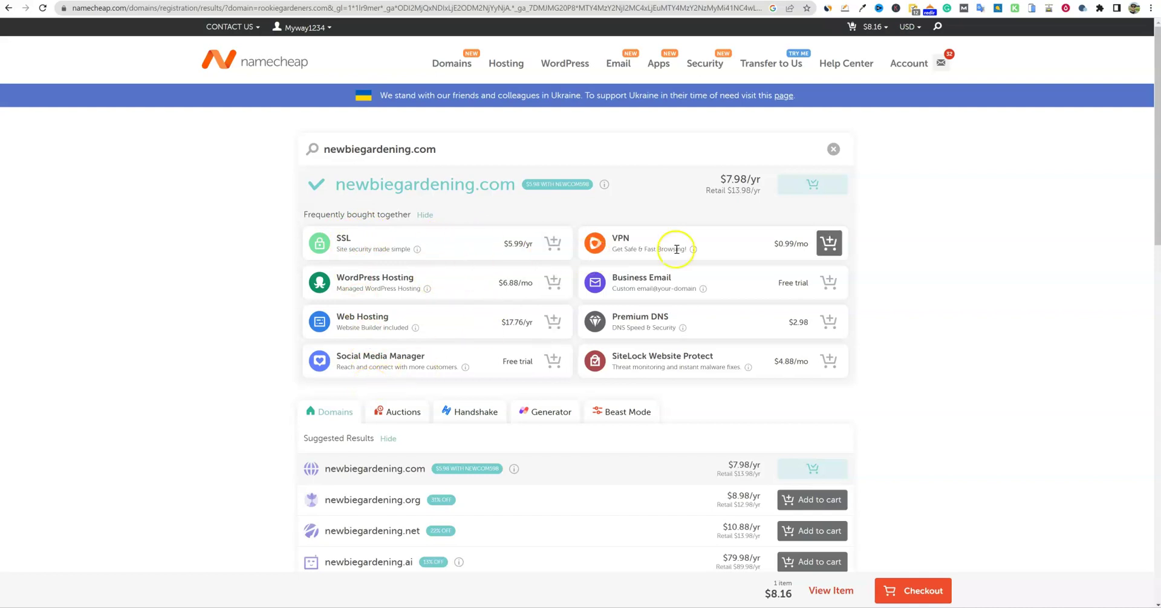
scroll(339, 484, "down", 2)
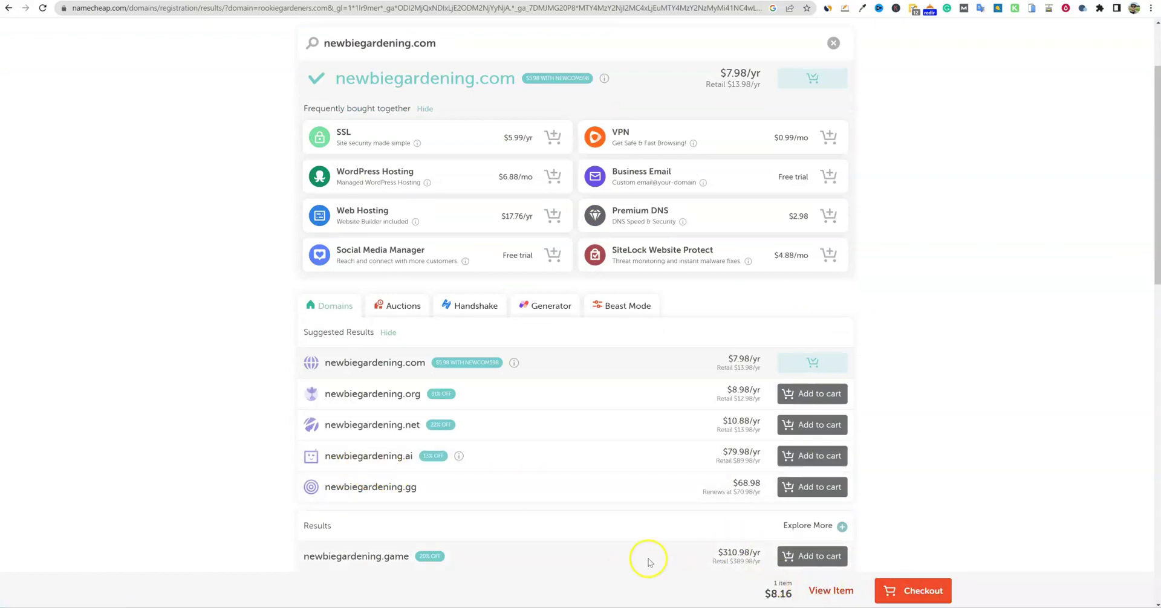
scroll(565, 381, "up", 2)
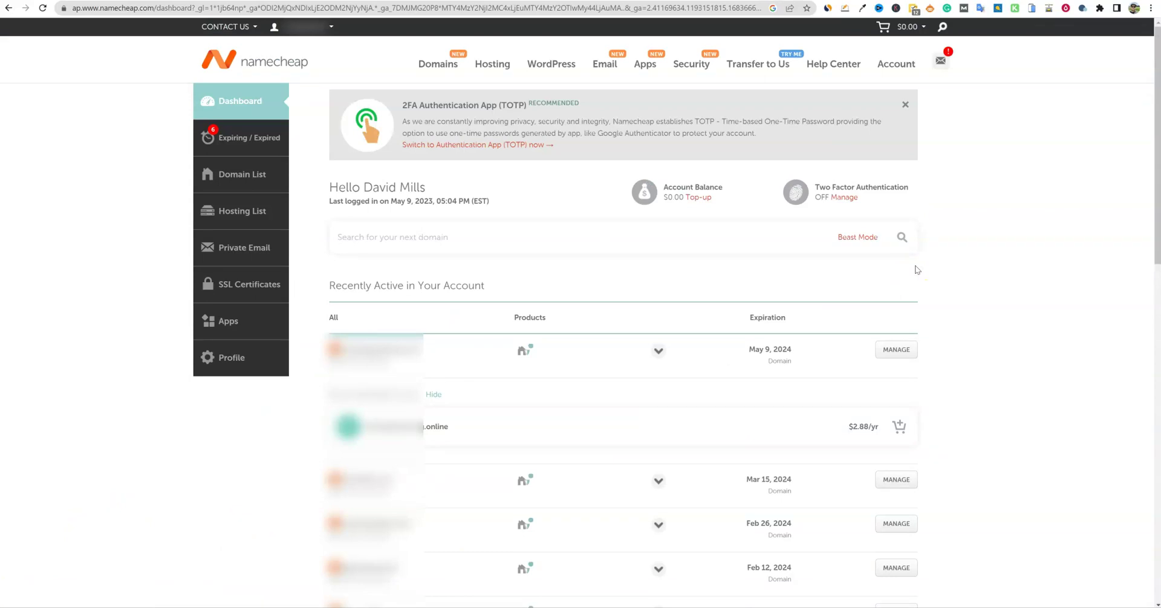
Step: Return to the Namecheap dashboard and open MANAGE for newbiegardening.com
scroll(916, 270, "down", 3)
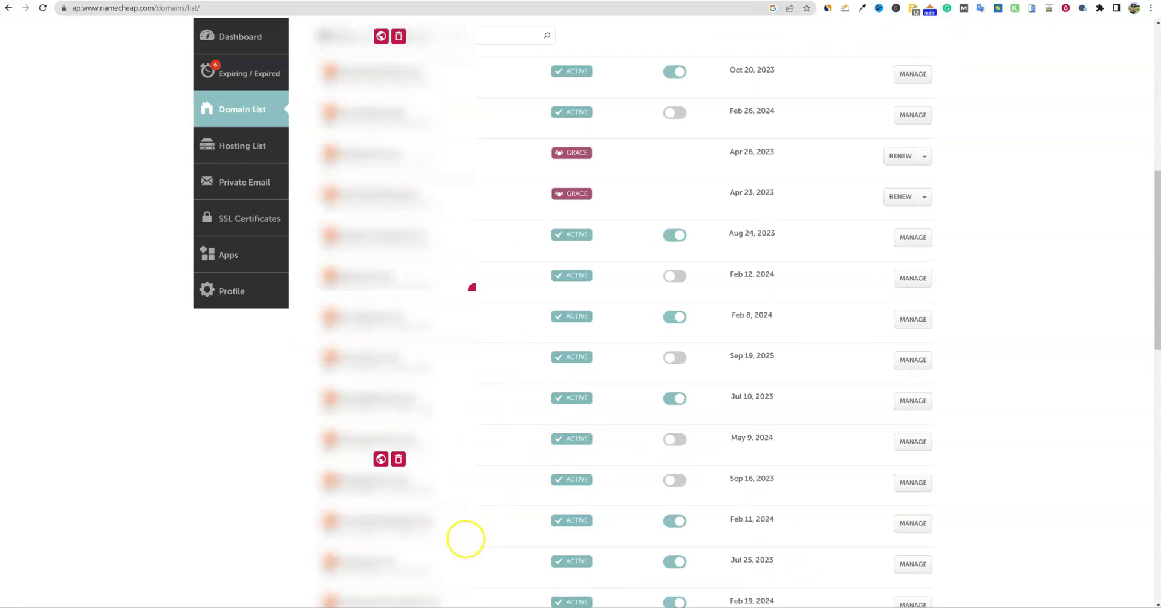
scroll(459, 361, "up", 3)
scroll(455, 364, "up", 5)
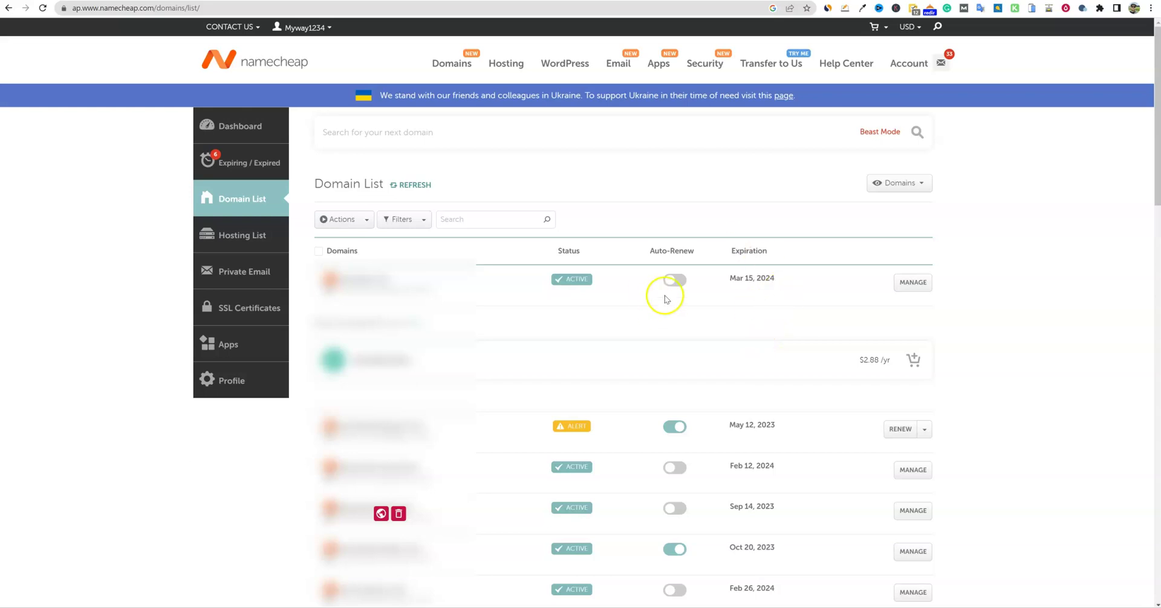
left_click(252, 137)
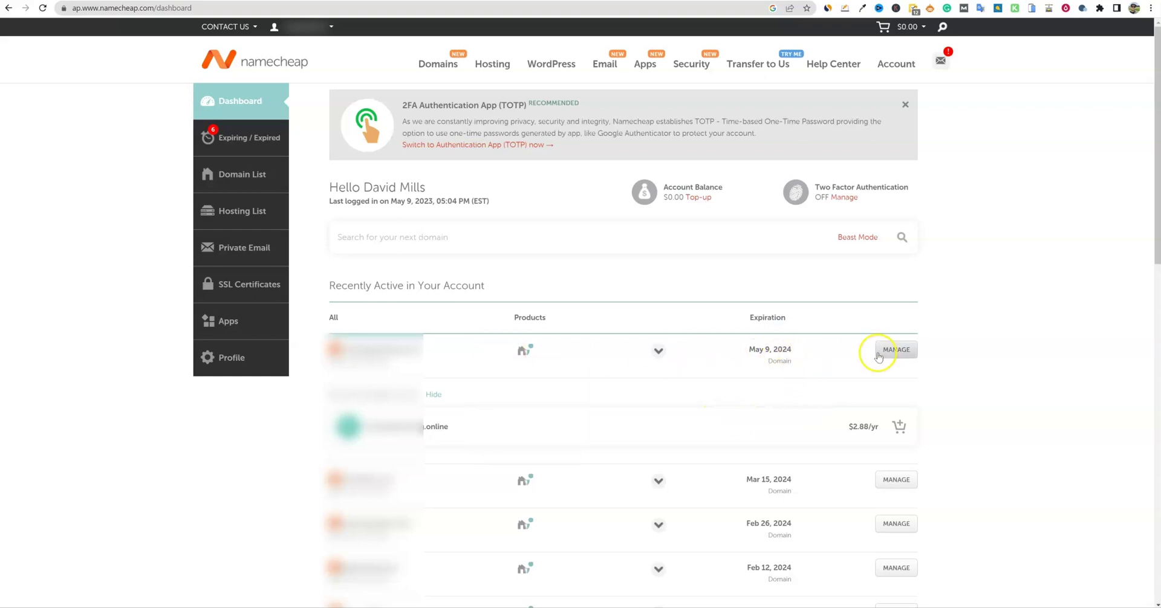
left_click(899, 349)
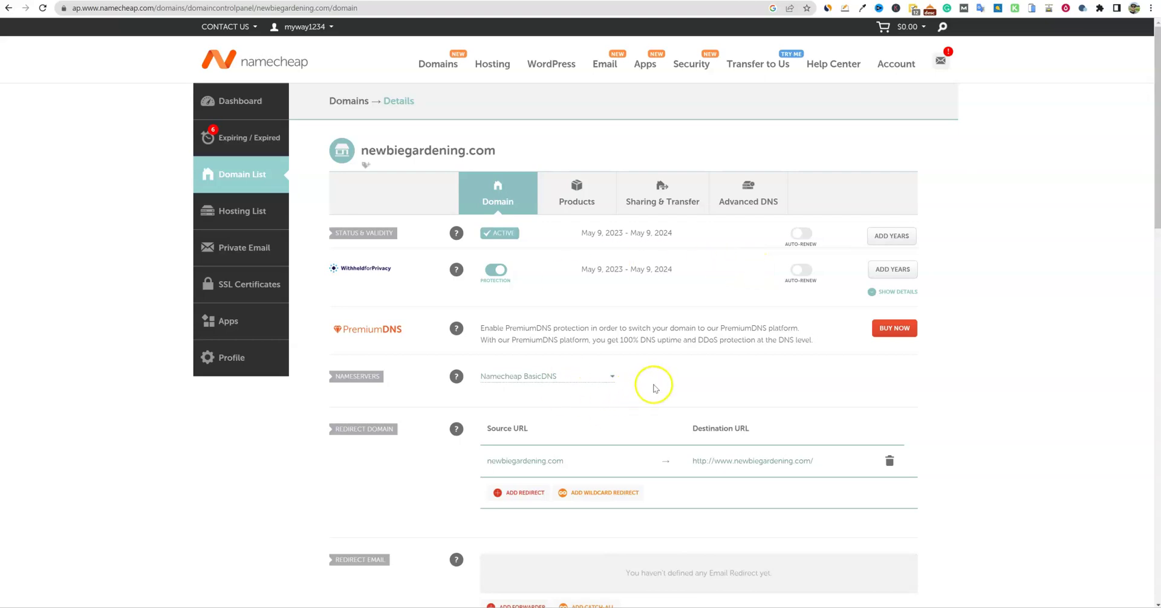
mouse_move(909, 72)
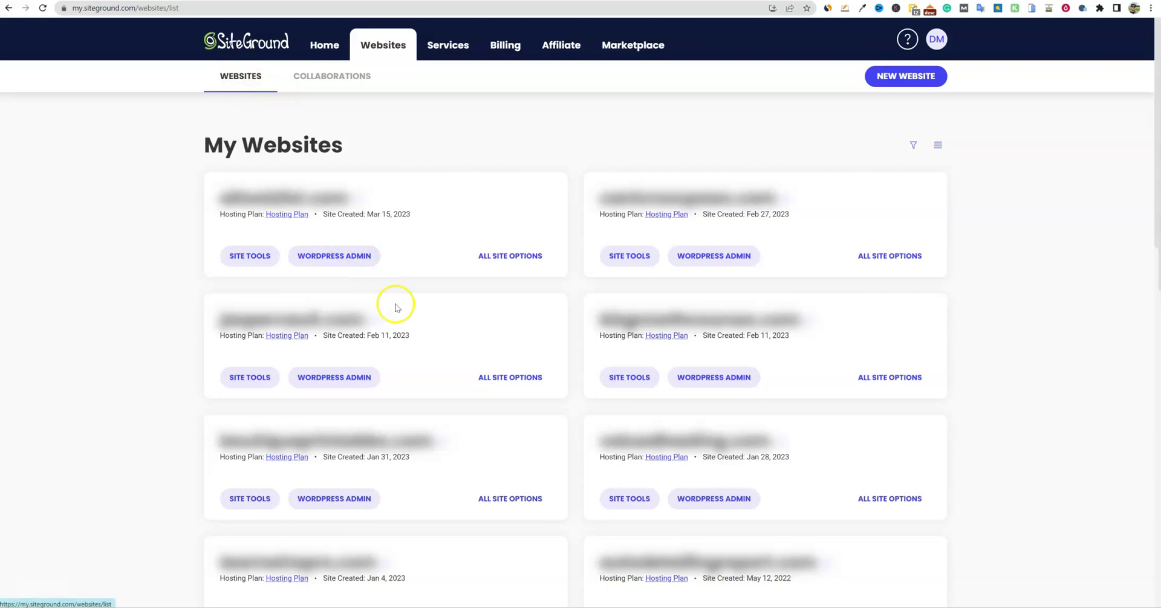
Step: Start a new website from SiteGround's My Websites list
scroll(417, 317, "down", 1)
scroll(420, 318, "up", 1)
scroll(420, 319, "down", 1)
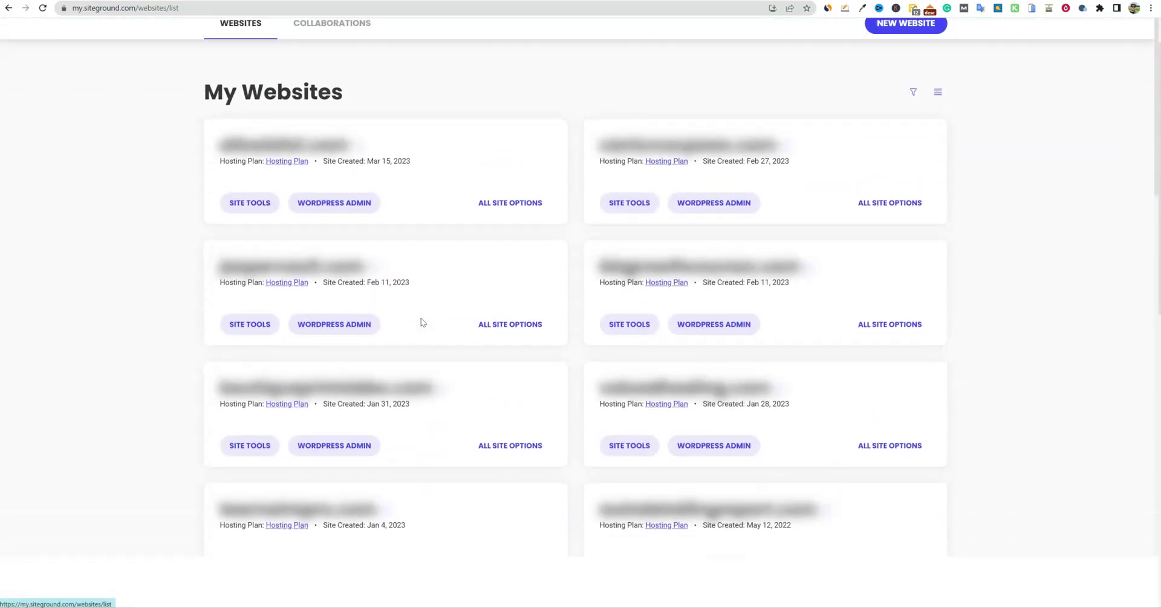
scroll(568, 179, "up", 1)
left_click(884, 76)
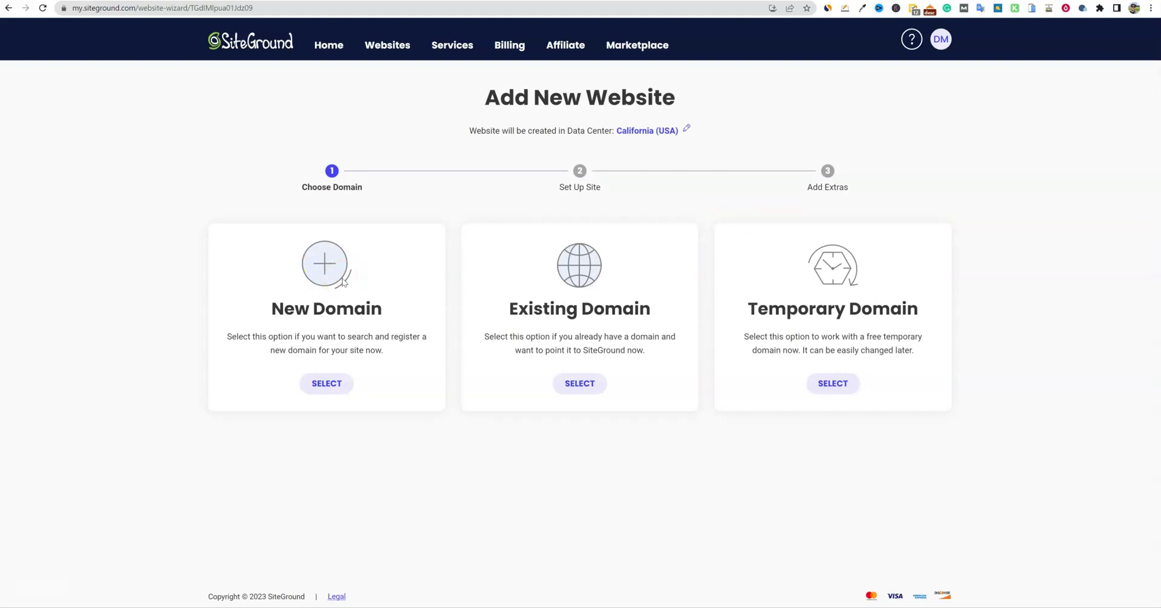
left_click(372, 267)
Step: Choose Existing Domain, enter newbiegardening.com, and continue past the domain step
left_click(579, 383)
left_click(351, 467)
type("newbiegardening.com")
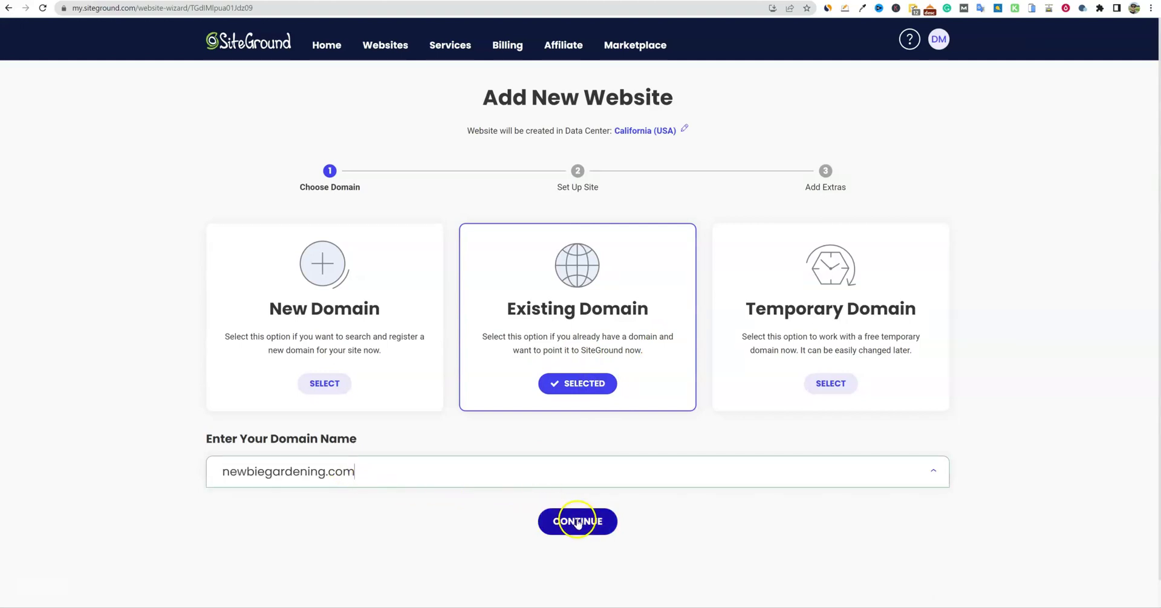
left_click(576, 524)
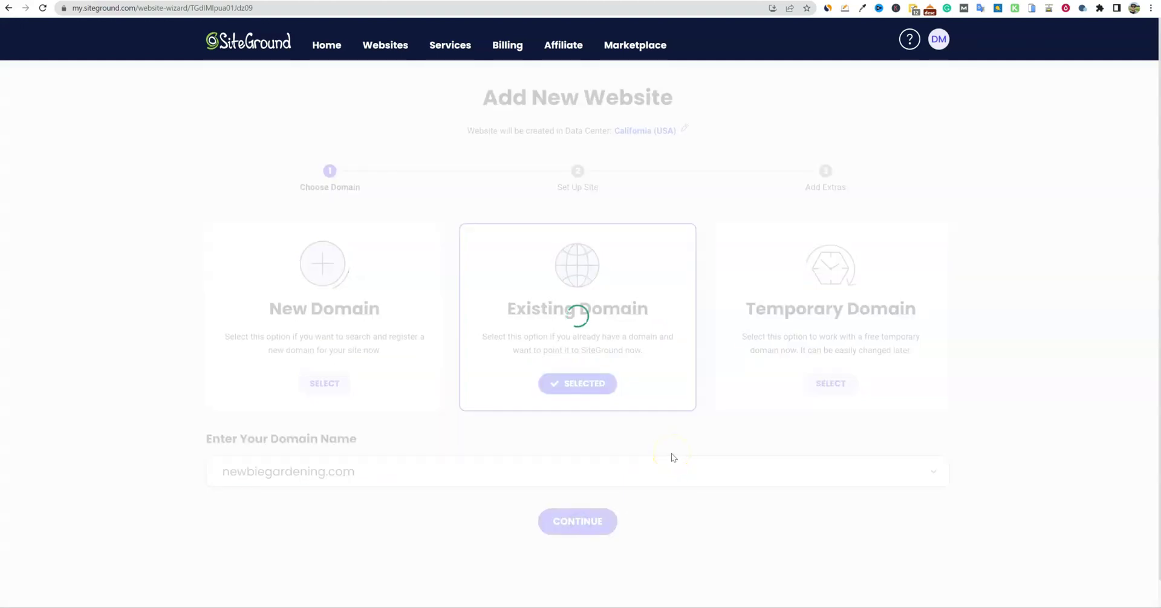
left_click(674, 454)
Step: Choose Start New Website with WordPress as the application and continue to Add Extras
left_click(651, 437)
left_click(650, 421)
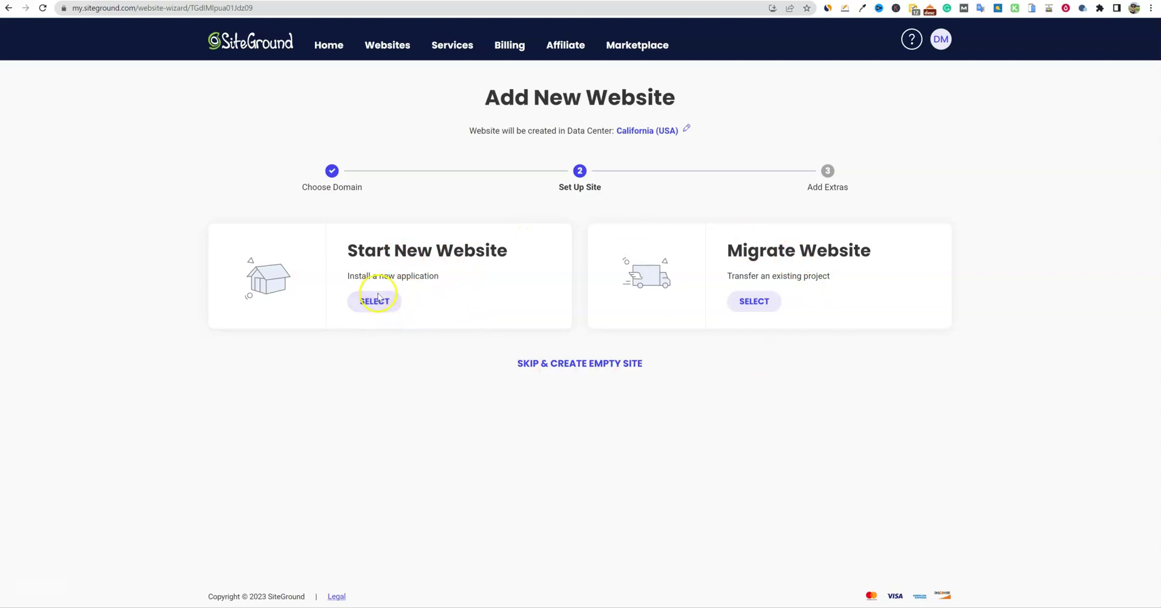
left_click(376, 303)
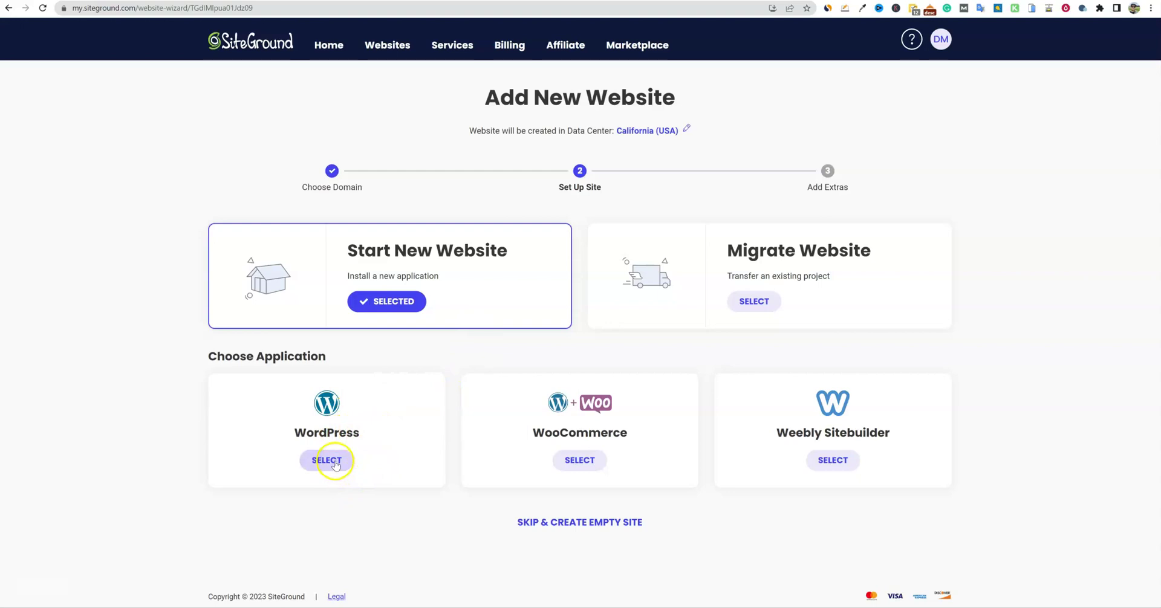
left_click(329, 463)
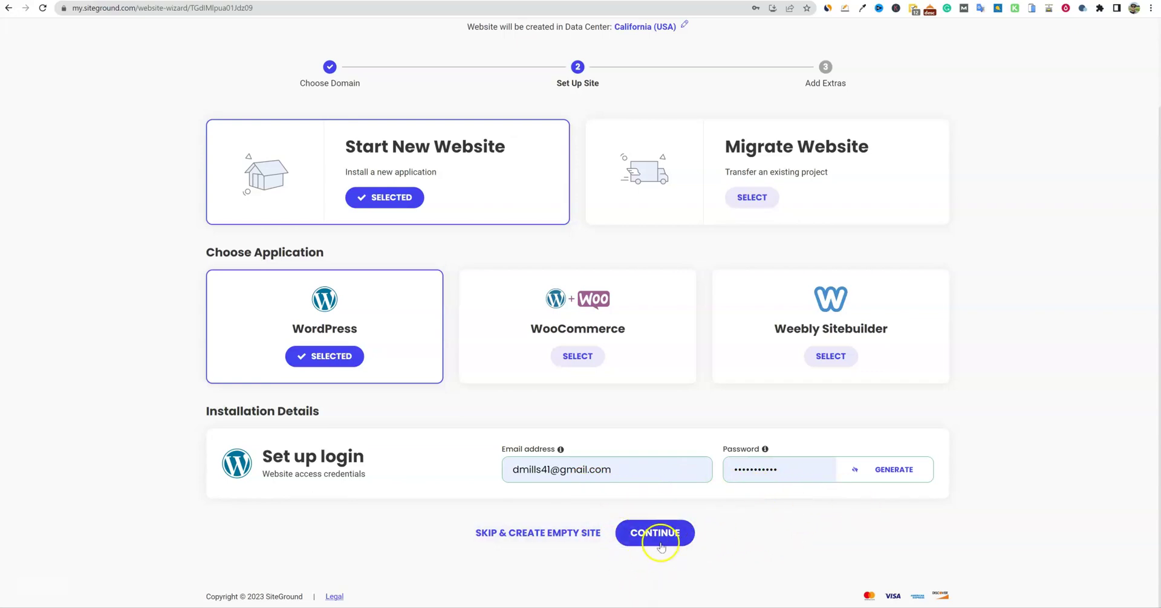
left_click(663, 537)
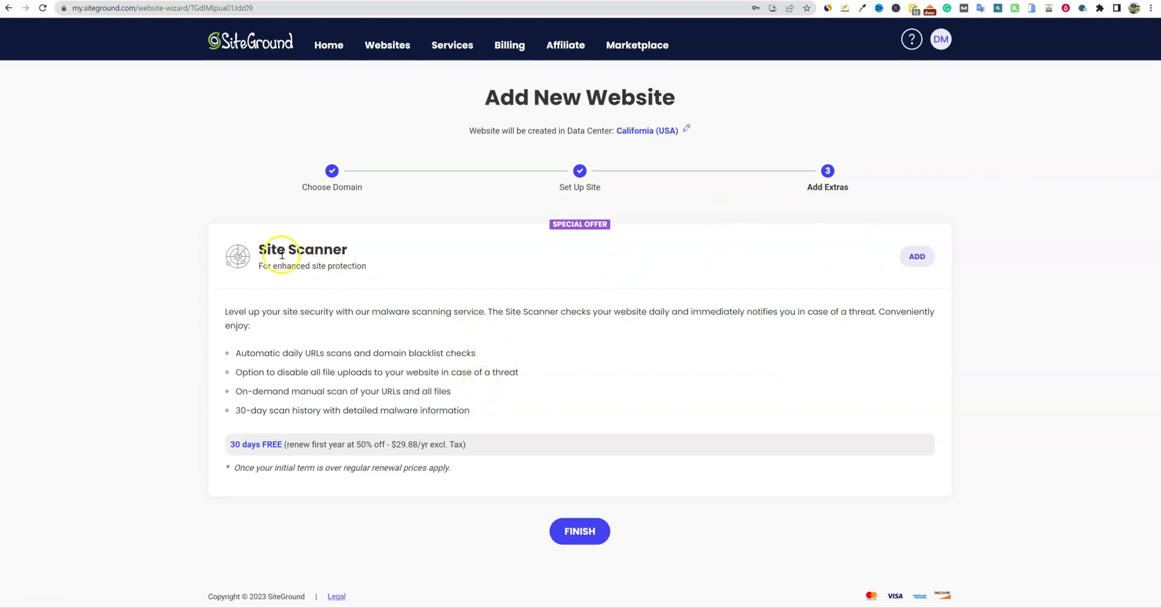
Step: Skip the Site Scanner extra and finish the wizard so the site is created
left_click_drag(260, 250, 371, 261)
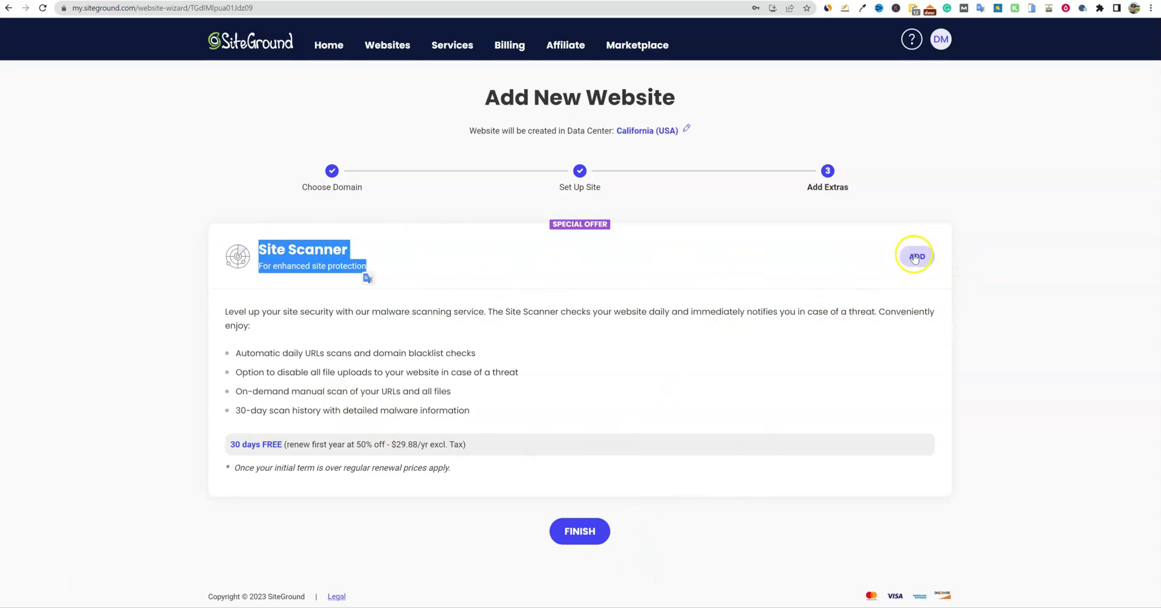
left_click(590, 540)
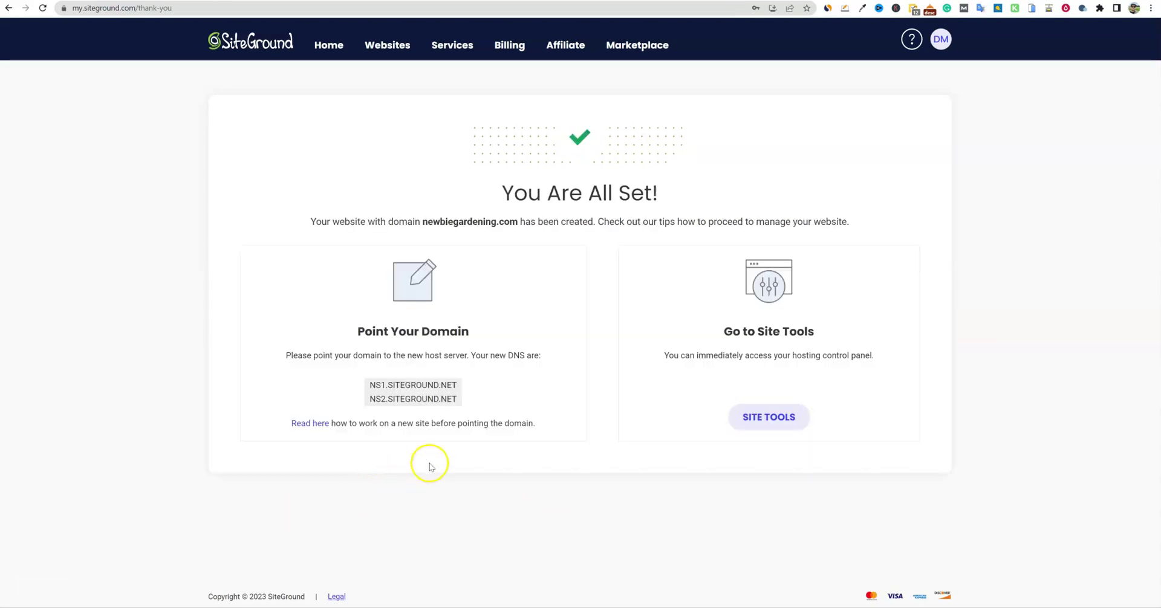
Step: Copy NS1.SITEGROUND.NET from the 'You Are All Set!' page
left_click_drag(464, 398, 353, 384)
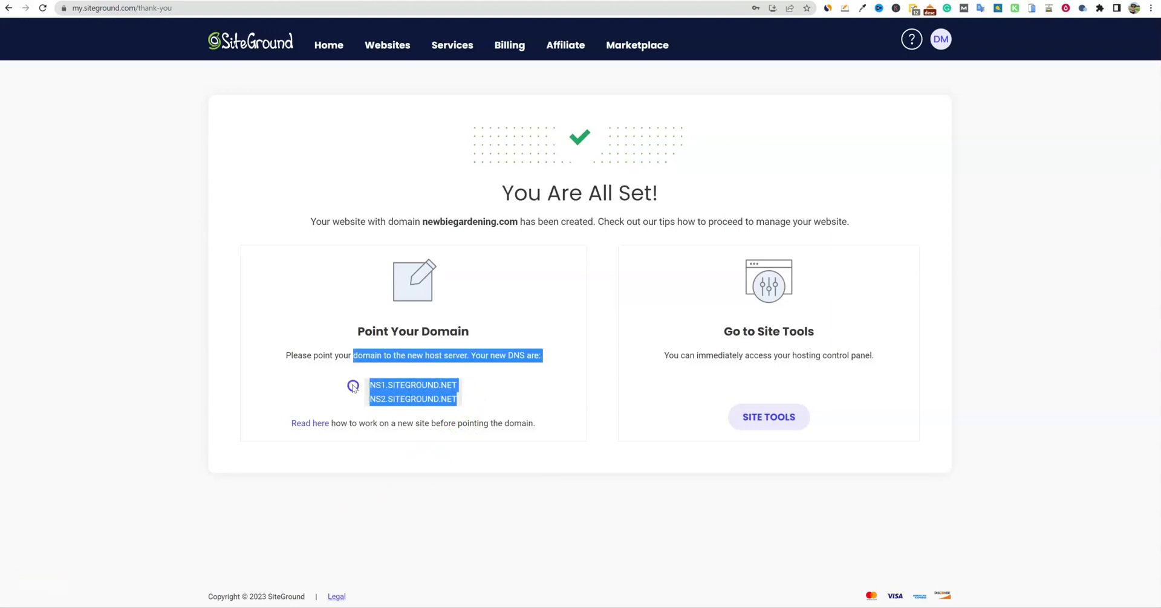
left_click(517, 386)
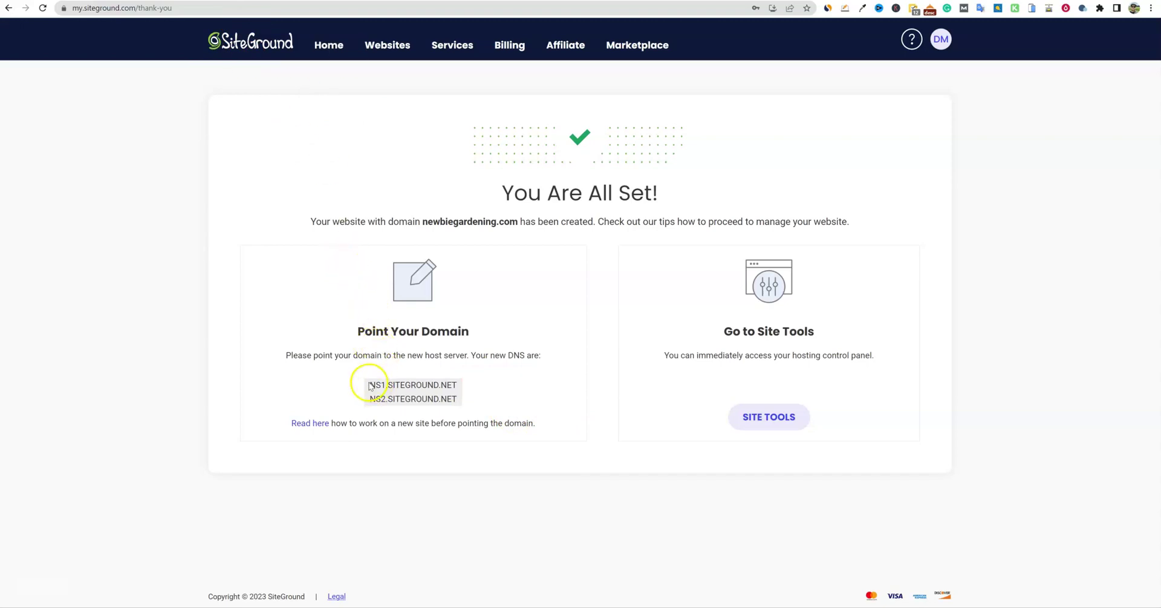
left_click_drag(369, 385, 449, 383)
left_click_drag(376, 399, 457, 400)
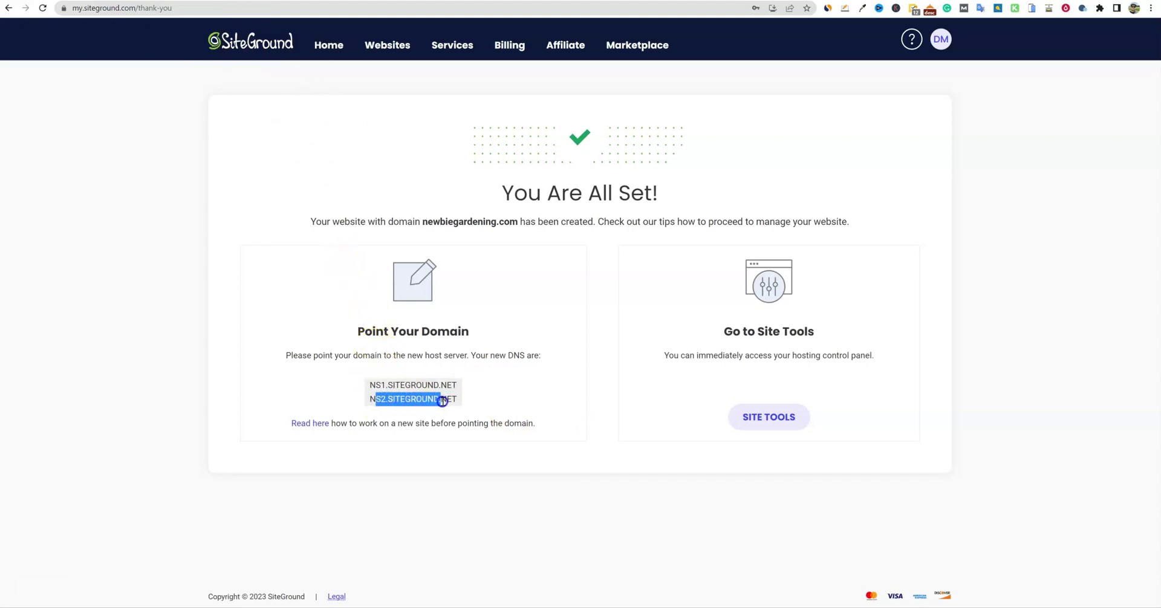
left_click(501, 394)
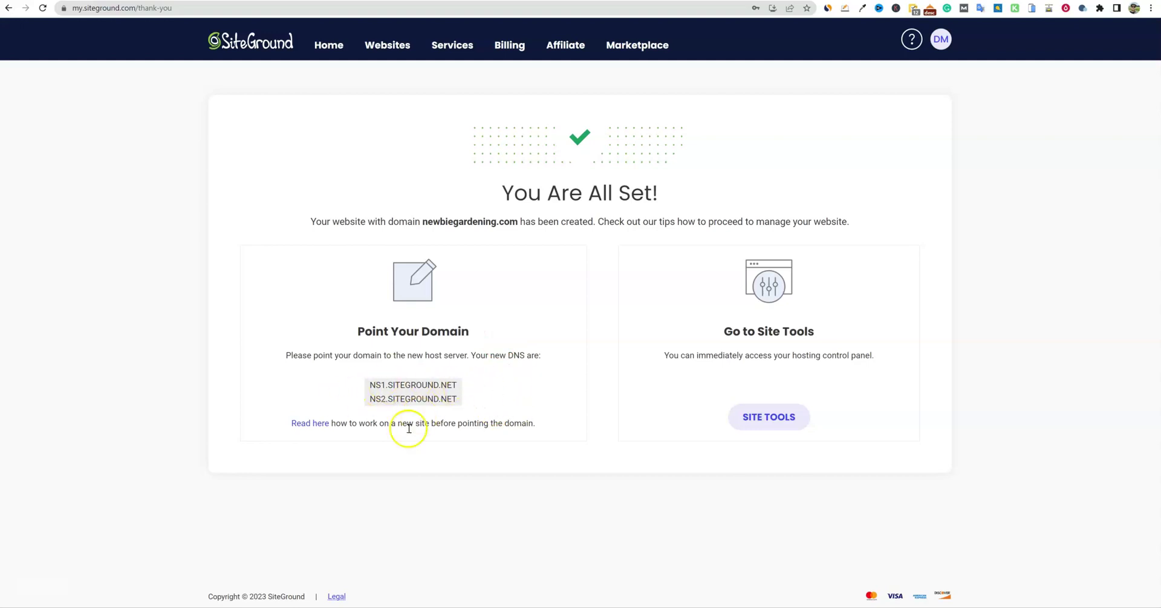
left_click_drag(459, 386, 358, 384)
left_click(474, 380)
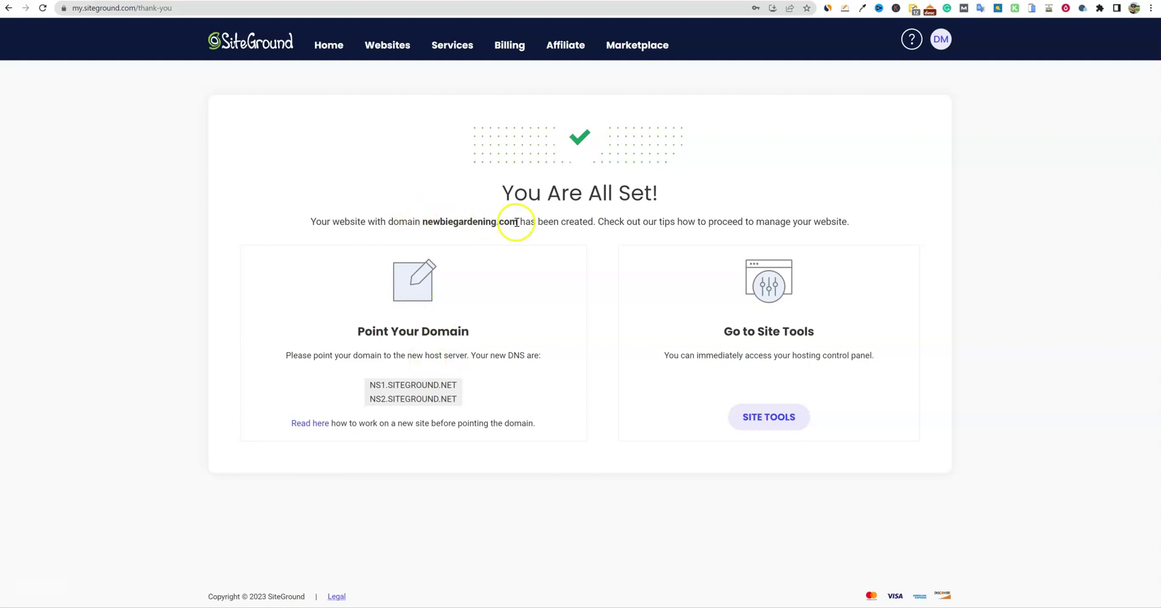
left_click_drag(519, 222, 423, 222)
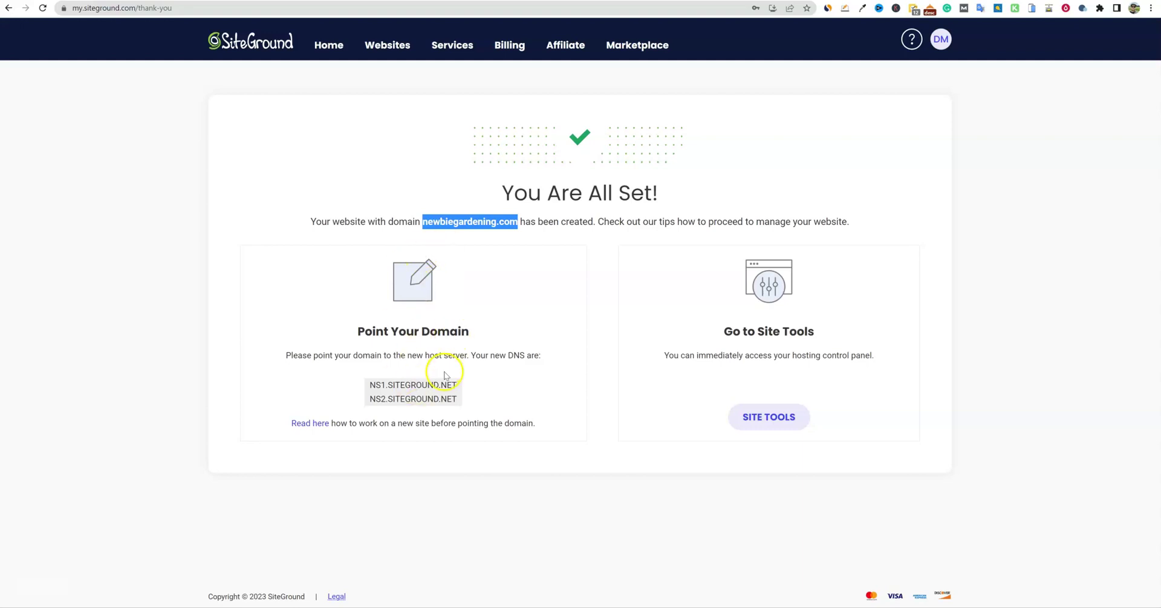
left_click_drag(463, 387, 370, 388)
key("ctrl+c")
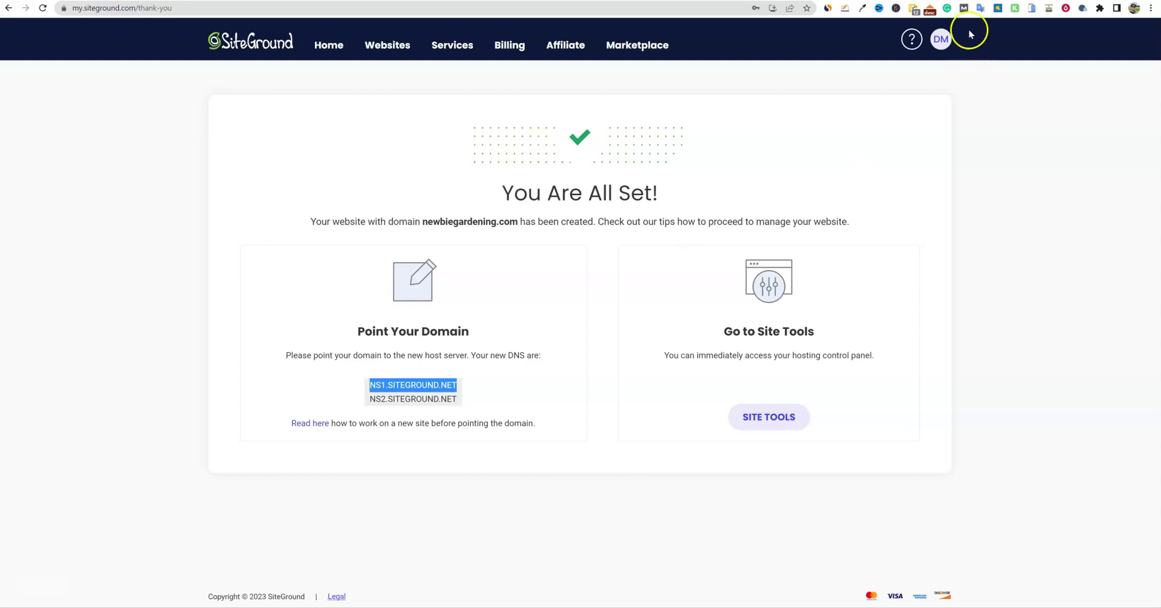
Step: Switch newbiegardening.com's nameservers to Custom DNS and paste NS1.SITEGROUND.NET as the first
key("ctrl+Tab")
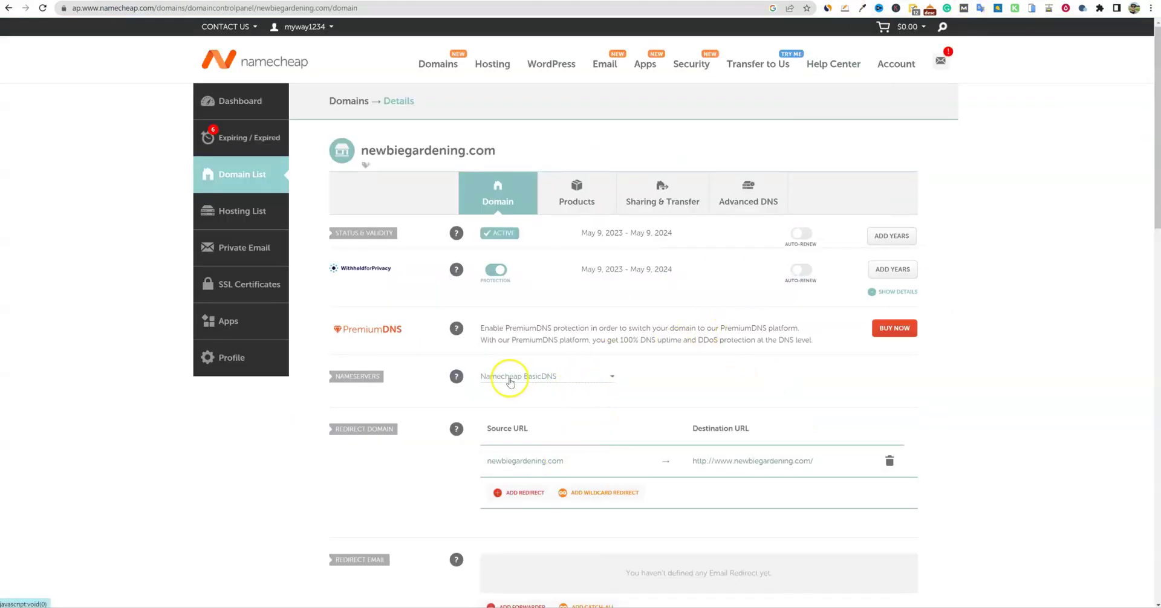
left_click(609, 379)
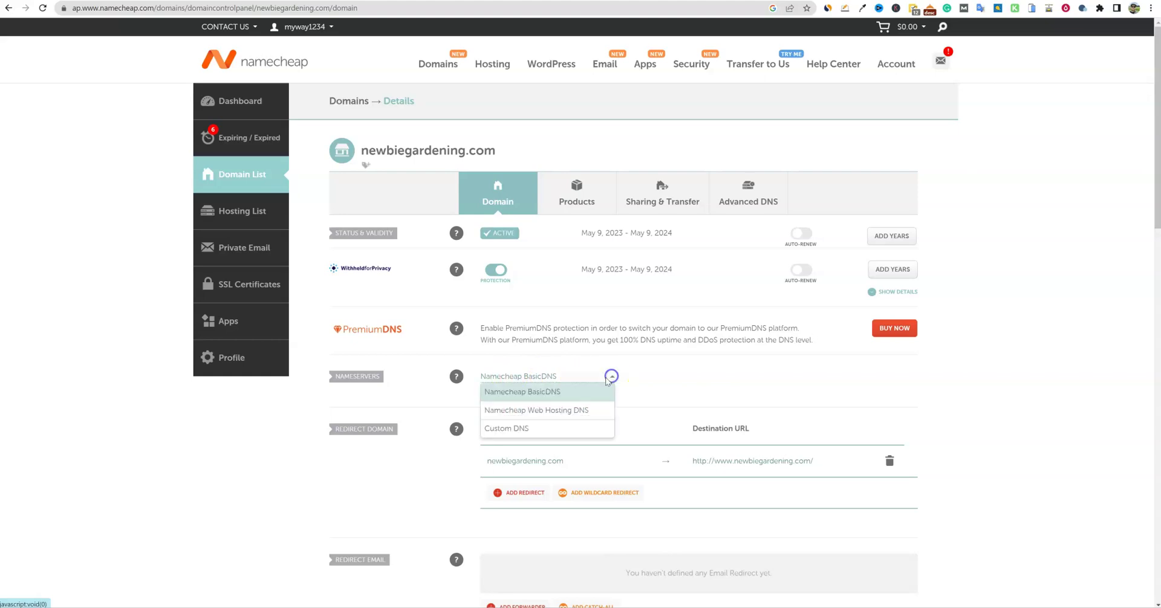
left_click(519, 430)
left_click(543, 406)
key("ctrl+v")
Step: Copy NS2.SITEGROUND.NET from SiteGround, paste it as the second nameserver, and save
key("ctrl+Tab")
left_click_drag(459, 399, 366, 399)
key("ctrl+c")
key("ctrl+Tab")
left_click(520, 417)
key("ctrl+v")
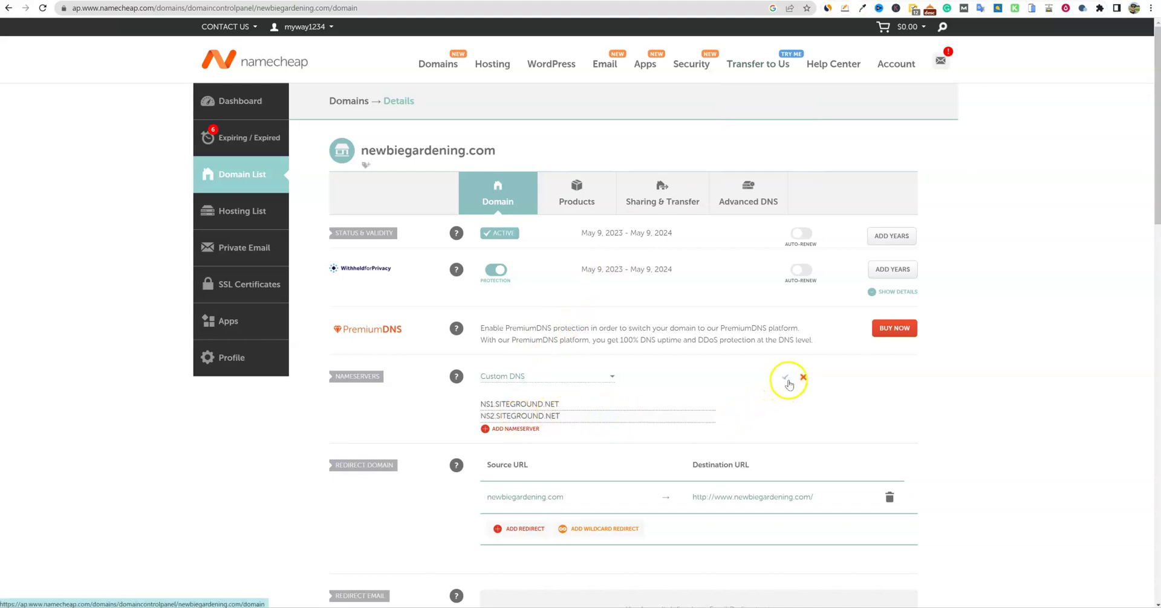
left_click(784, 381)
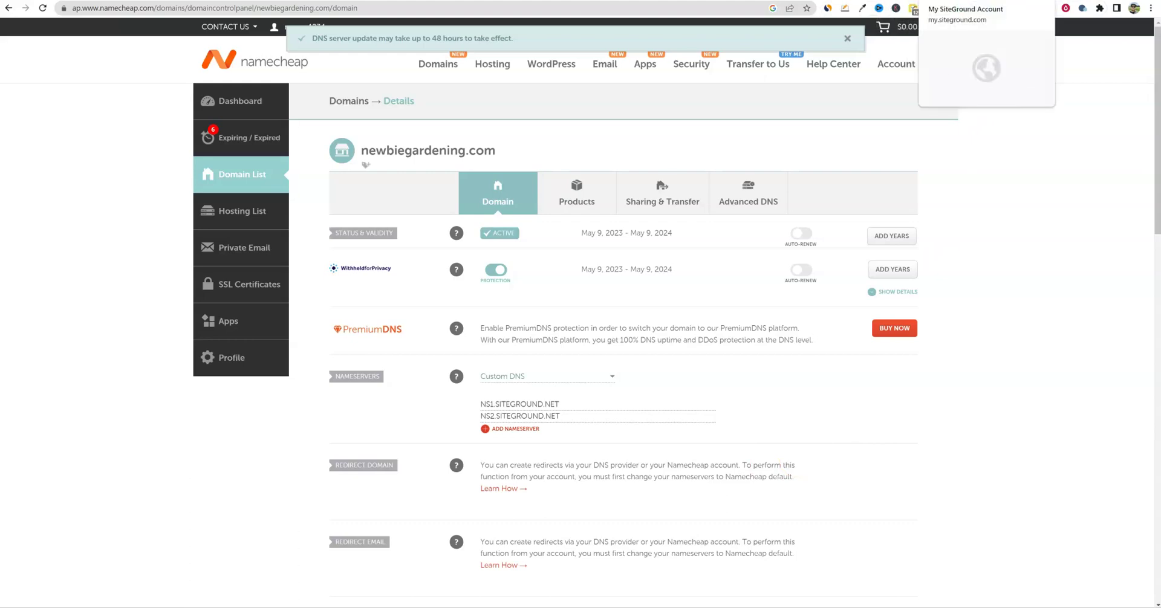
left_click(986, 2)
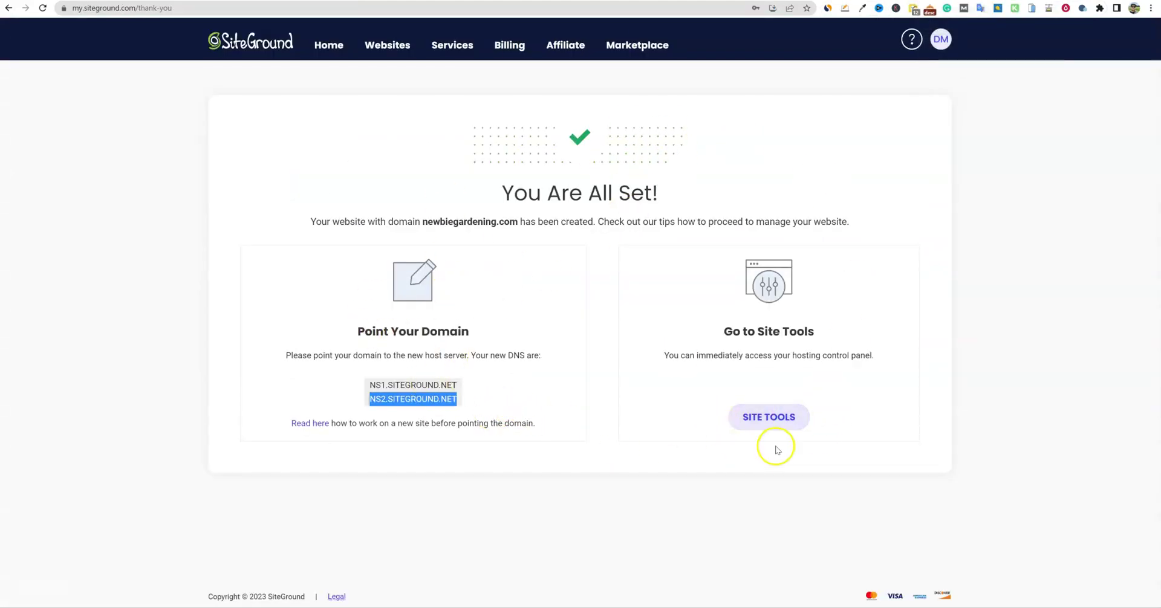
Step: Try opening Site Tools for the new site from the confirmation page
left_click(775, 422)
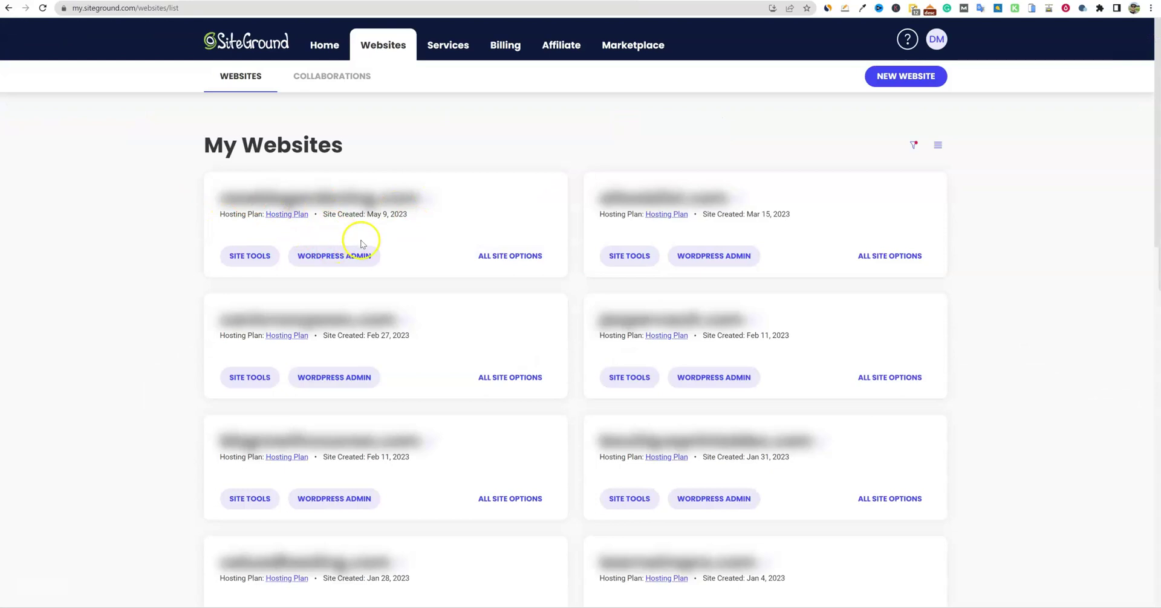
Step: Scroll through the My Websites list to find the newbiegardening.com card
scroll(387, 276, "down", 20)
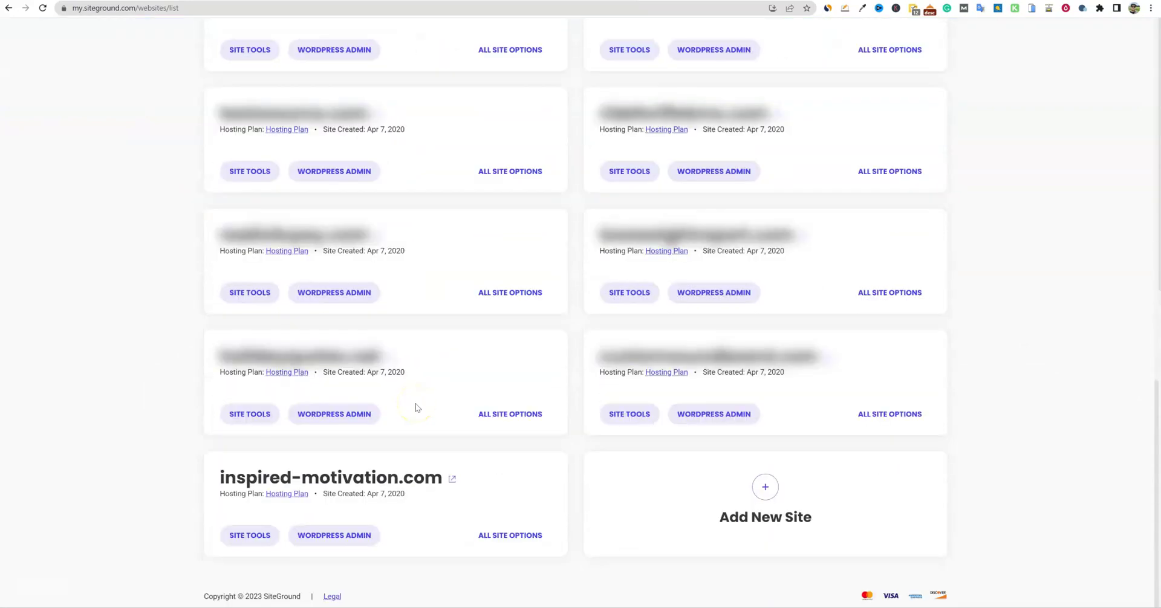
scroll(476, 275, "up", 2)
scroll(506, 419, "up", 6)
scroll(505, 422, "up", 7)
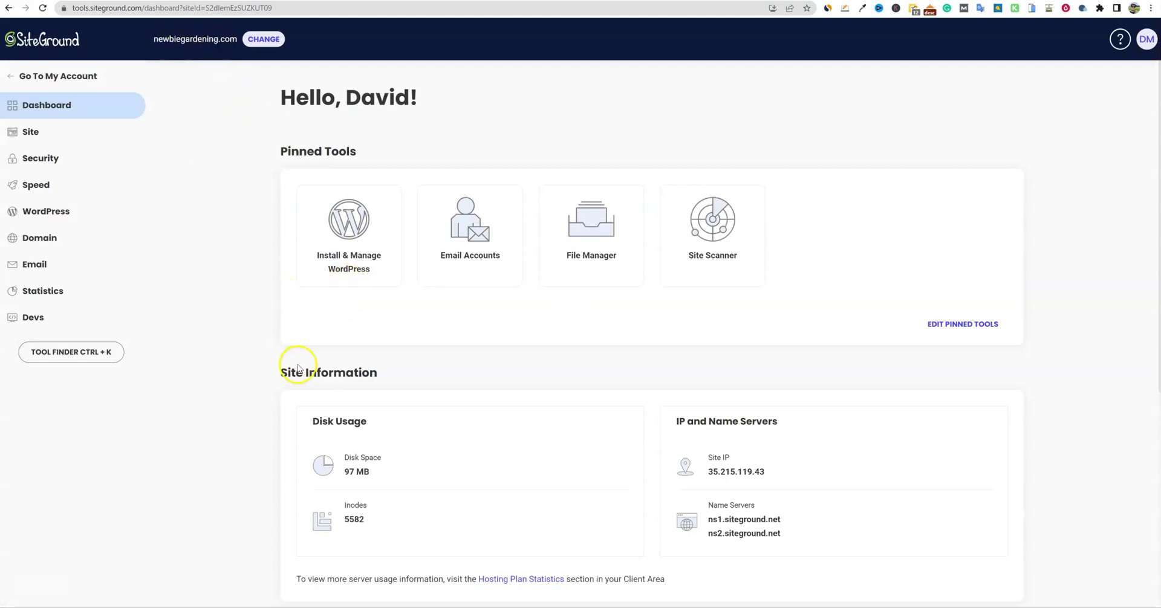
Step: Request a free Let's Encrypt certificate for newbiegardening.com in Security > SSL Manager
left_click(51, 158)
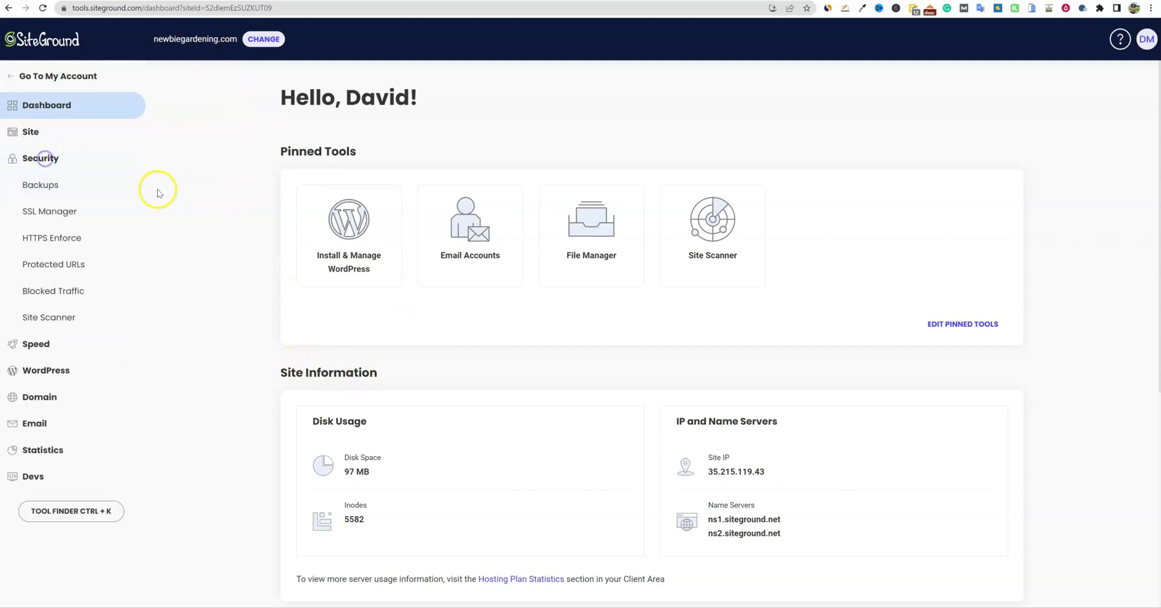
left_click(53, 212)
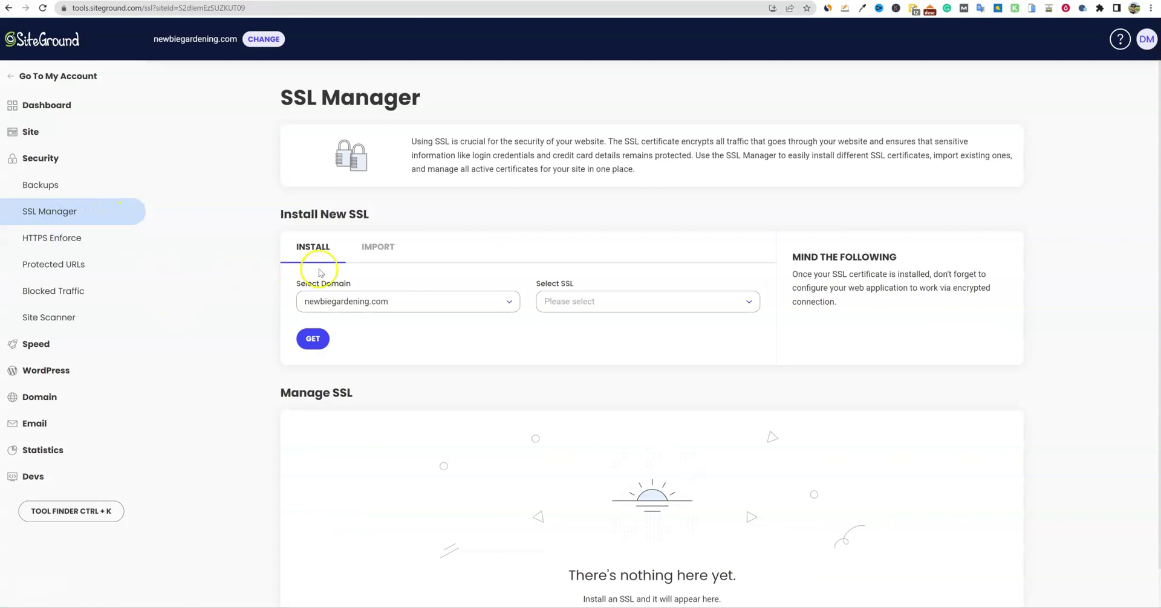
left_click(611, 301)
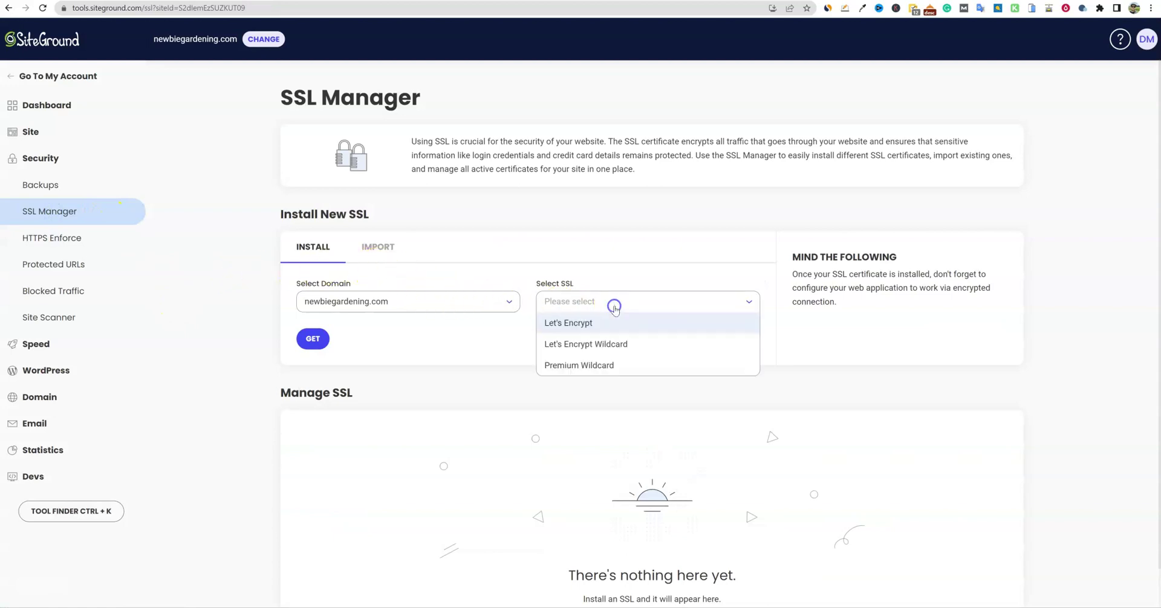
left_click(580, 323)
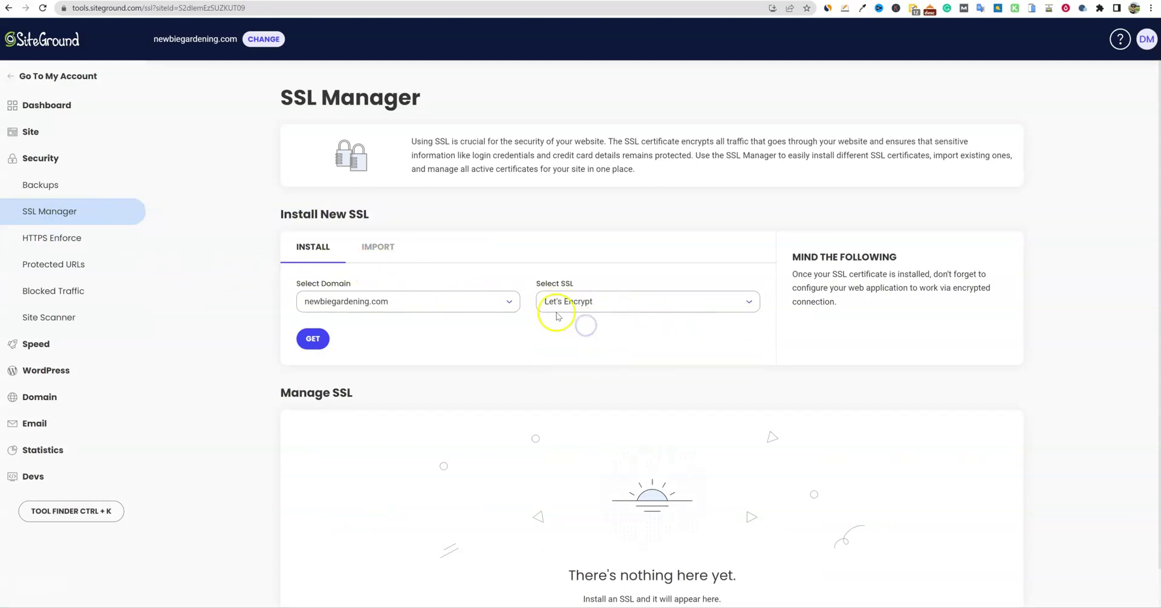
left_click(312, 337)
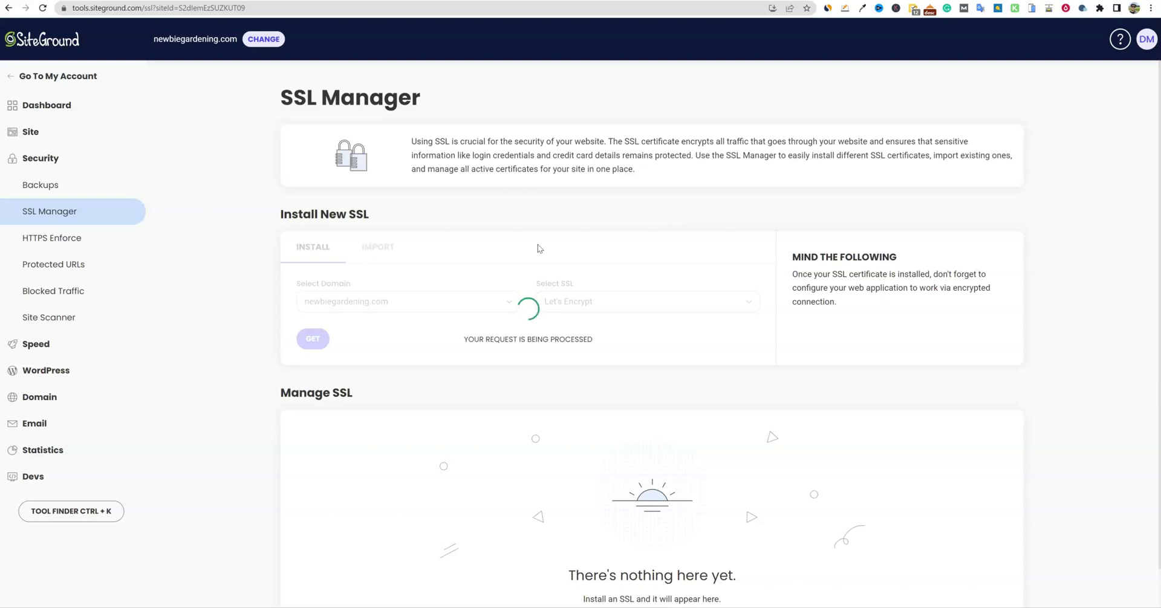
left_click(633, 241)
left_click_drag(151, 39, 235, 40)
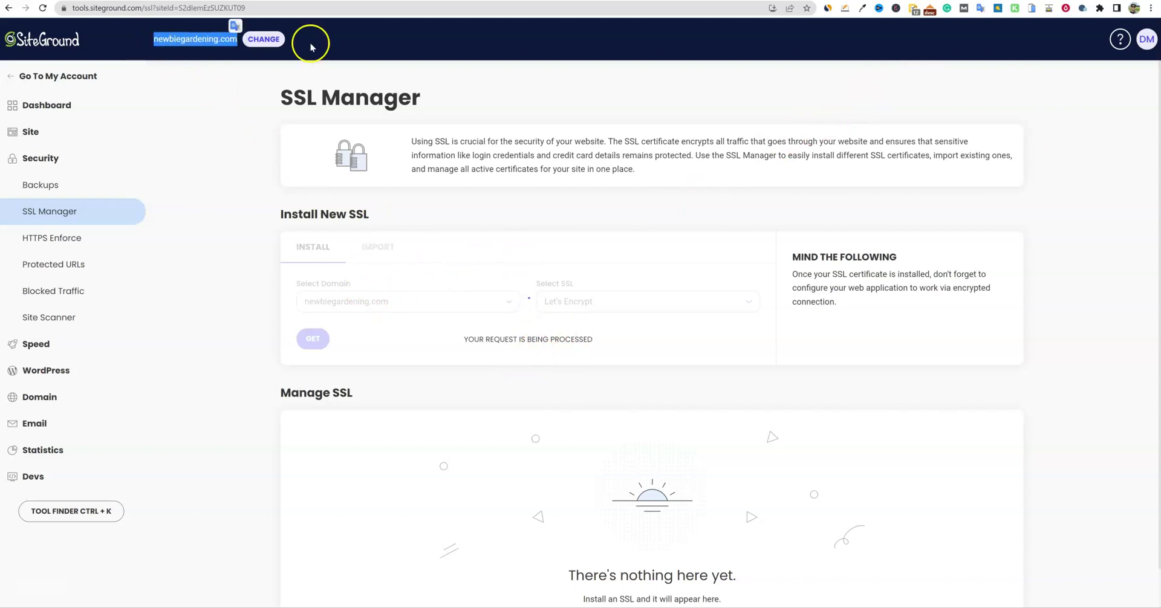
Step: Copy the newbiegardening.com domain and load it in a new browser tab
key("ctrl+c")
key("ctrl+t")
key("ctrl+v")
key("Return")
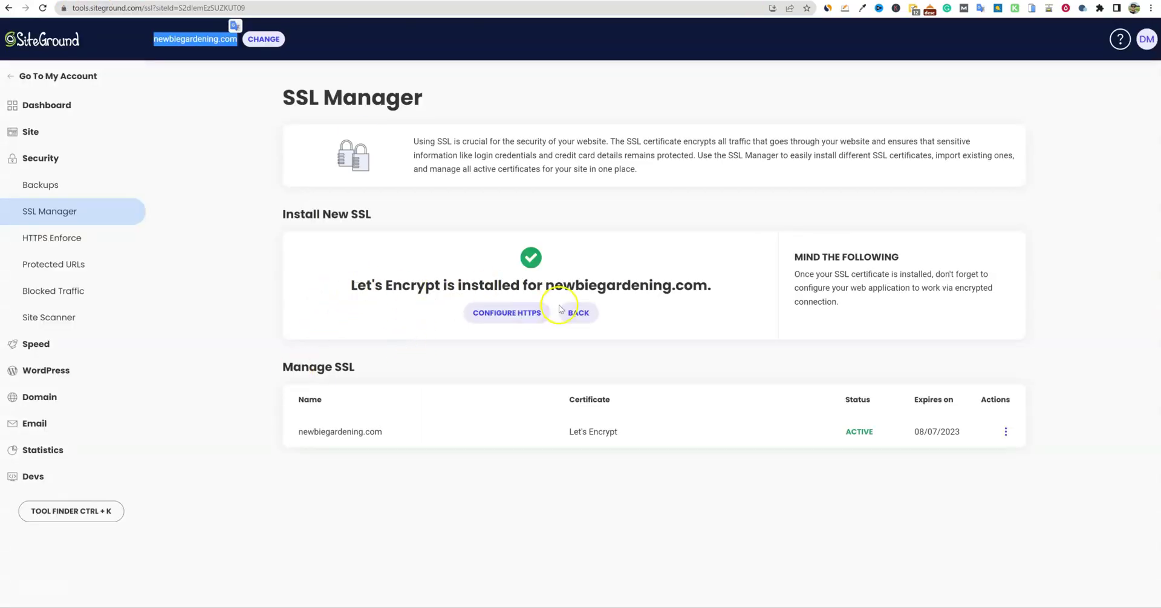
Step: Turn on HTTPS enforcement for newbiegardening.com's Let's Encrypt certificate in Manage SSL
left_click_drag(714, 286, 291, 285)
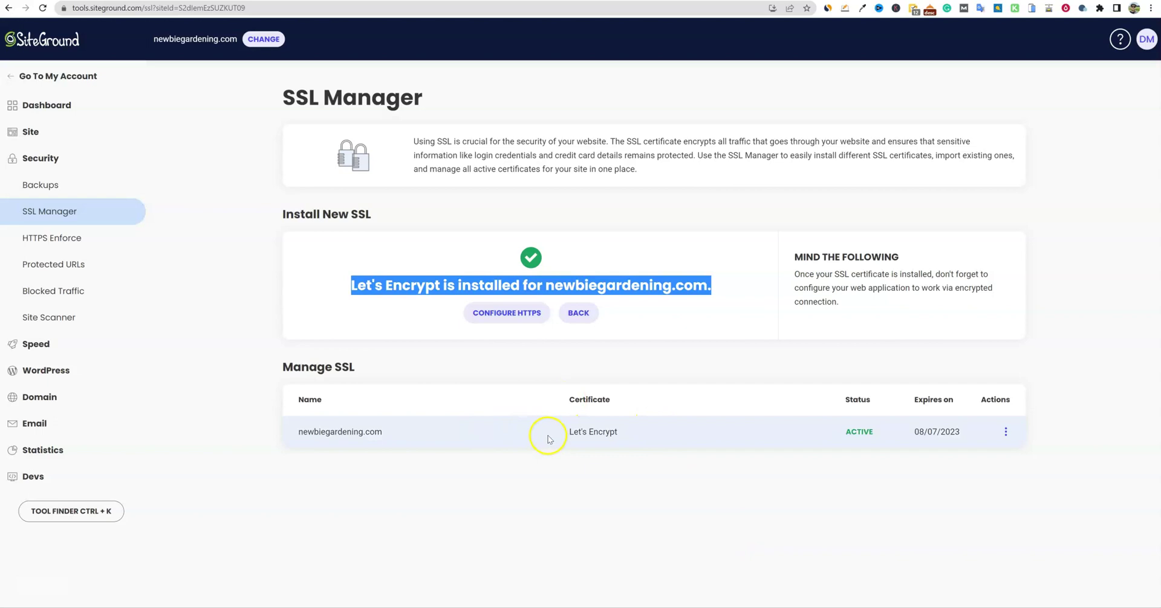
left_click(1006, 433)
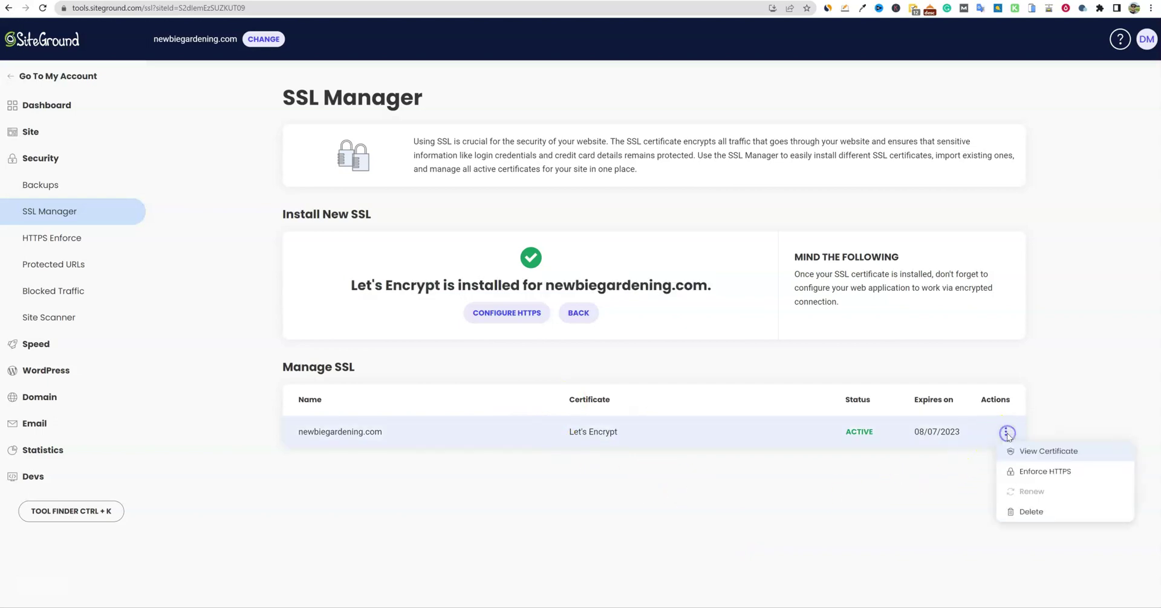
left_click(1006, 433)
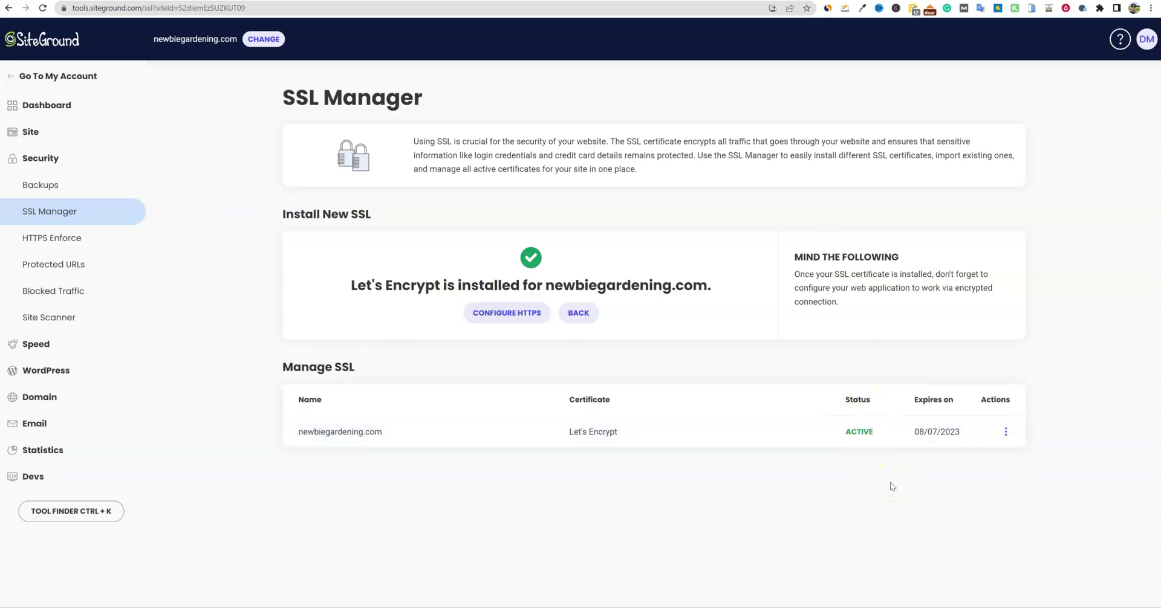
left_click(1007, 433)
left_click(1041, 477)
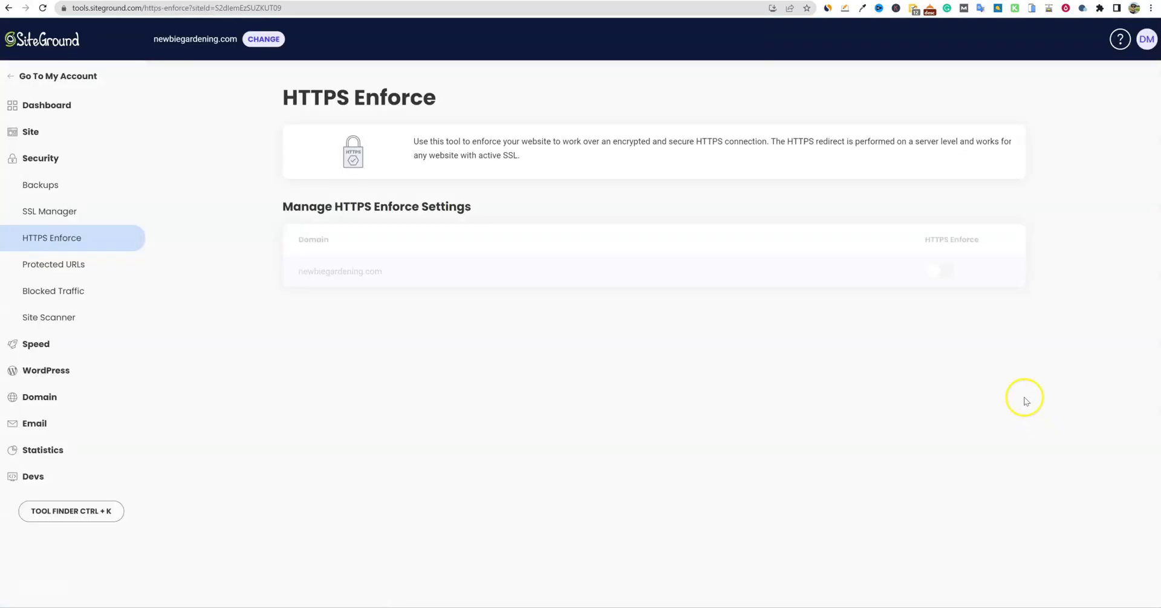
left_click(941, 272)
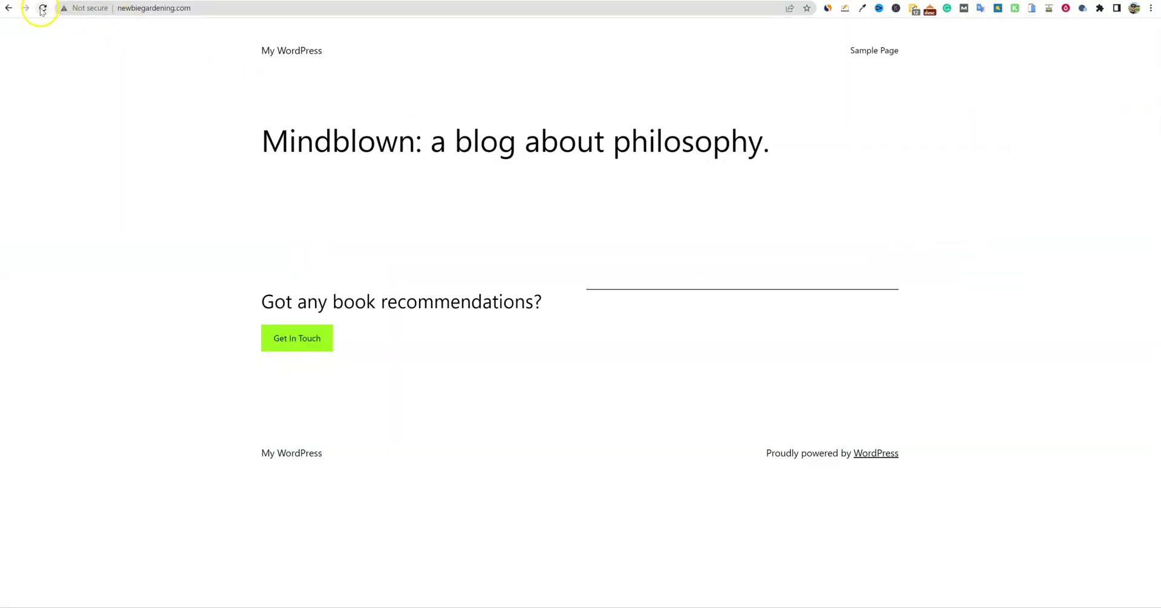
Step: Reload newbiegardening.com until it loads securely over HTTPS instead of 'Not secure'
left_click(43, 9)
left_click(42, 9)
left_click(43, 10)
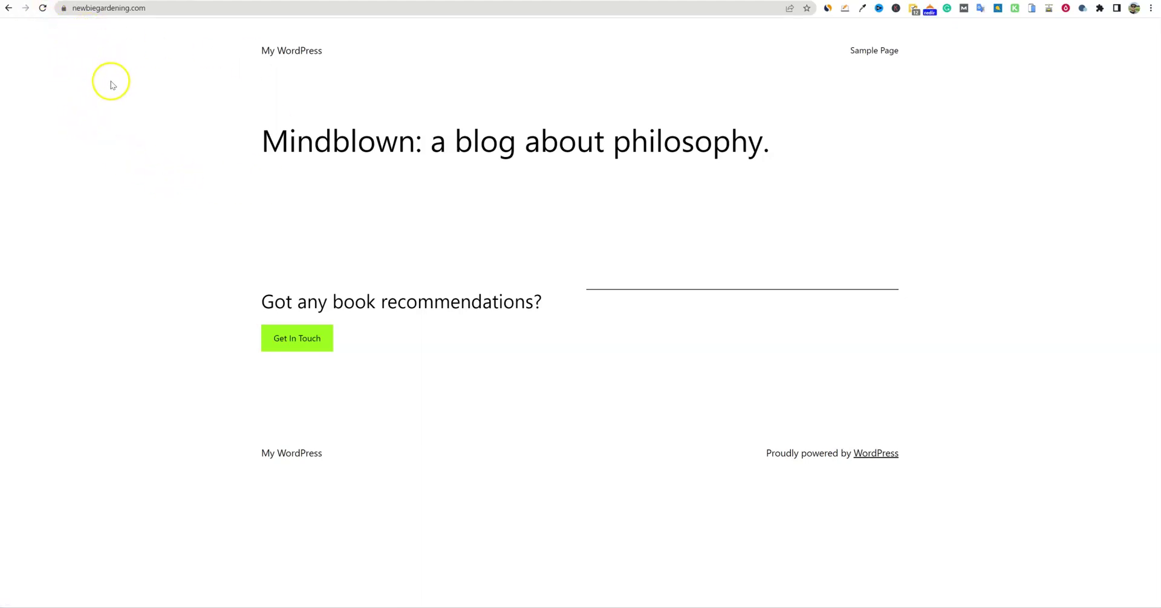